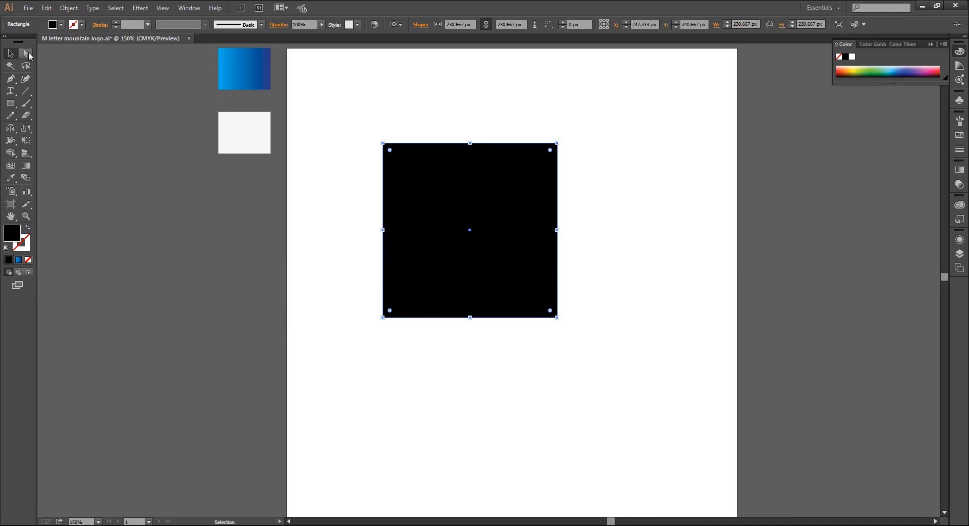
Step: Narrow the black square's top edge symmetrically with the Scale tool to form a trapezoid
key("a")
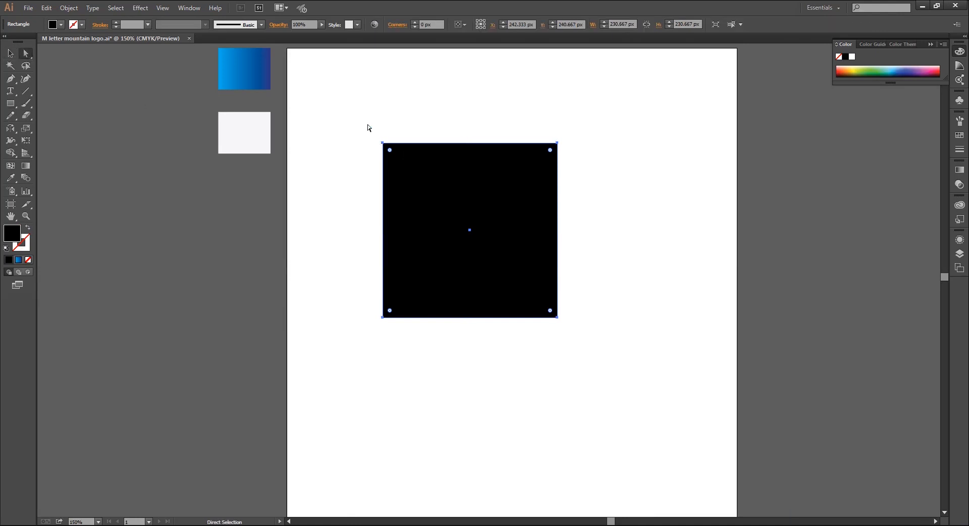
left_click(369, 300)
left_click_drag(372, 108, 572, 183)
left_click_drag(26, 128, 56, 128)
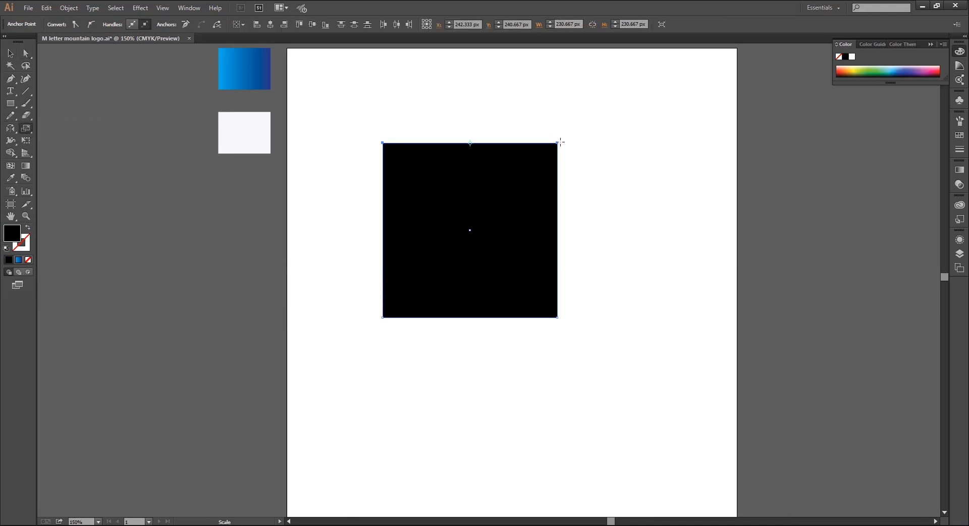
left_click_drag(556, 146, 533, 146)
Step: Scale the trapezoid's bottom edge symmetrically to about 399 px wide and move the shape slightly down and right
left_click(26, 53)
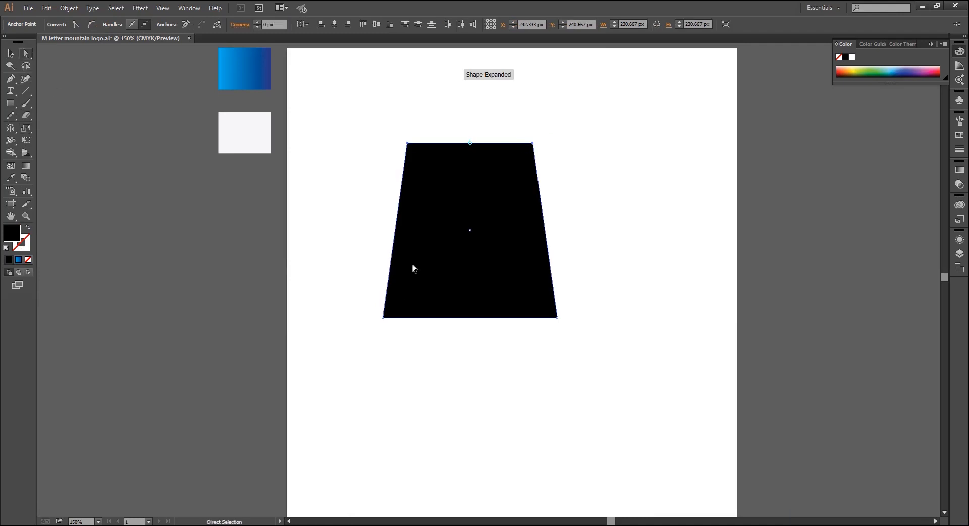
left_click_drag(363, 281, 550, 359)
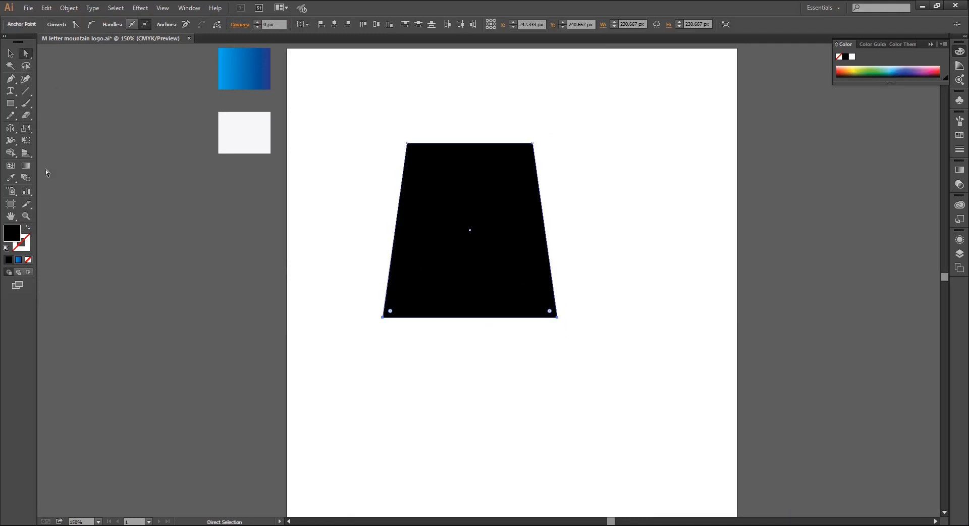
left_click(27, 129)
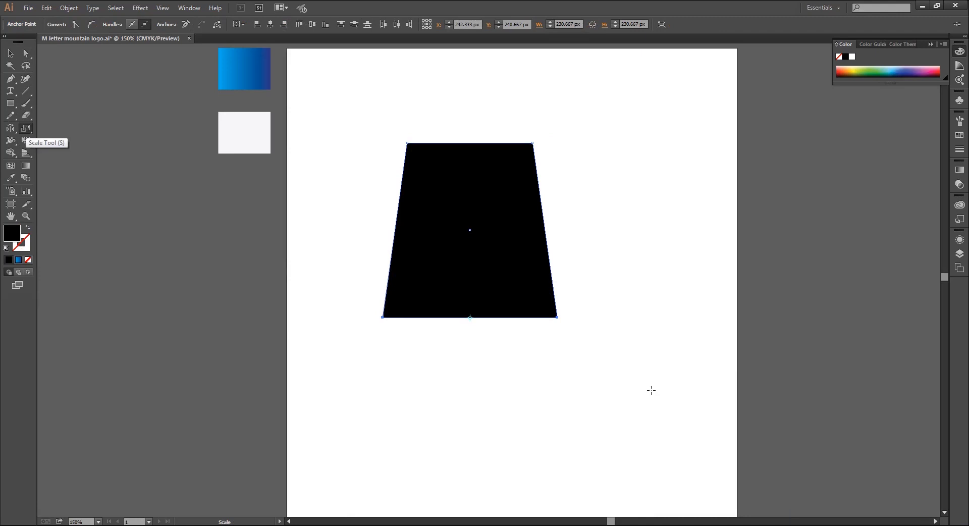
left_click_drag(557, 317, 620, 323)
key("v")
left_click_drag(480, 205, 517, 232)
left_click(356, 236)
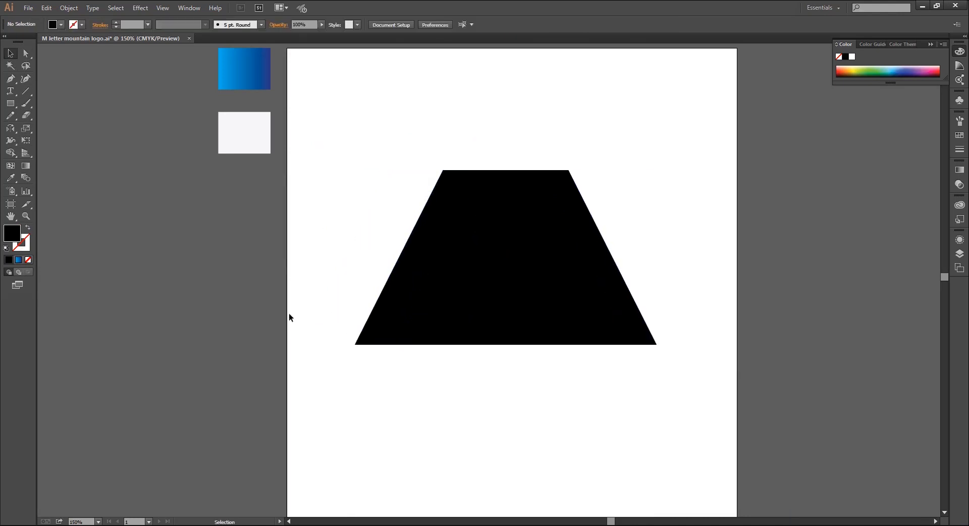
Step: Scale the trapezoid's bottom edge further outward to about 461 px wide
left_click(25, 53)
left_click_drag(347, 323, 661, 423)
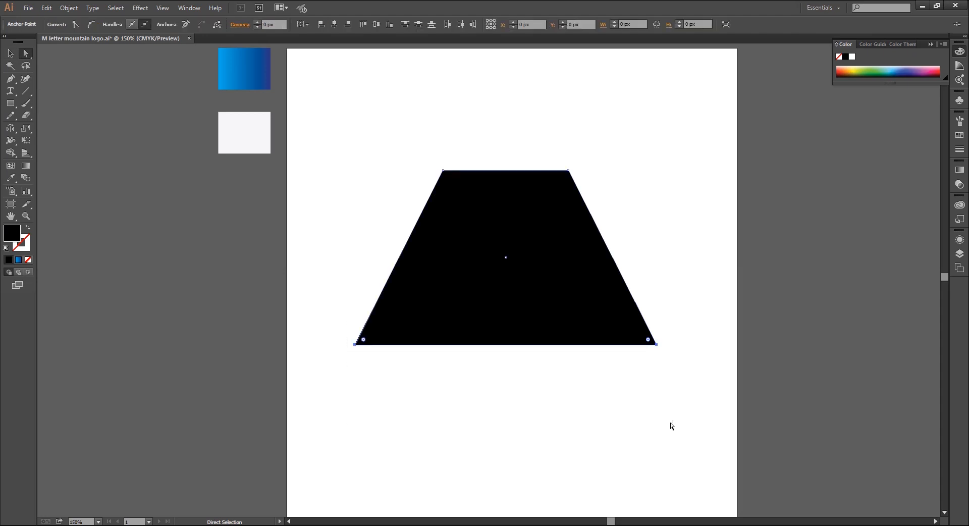
left_click(25, 130)
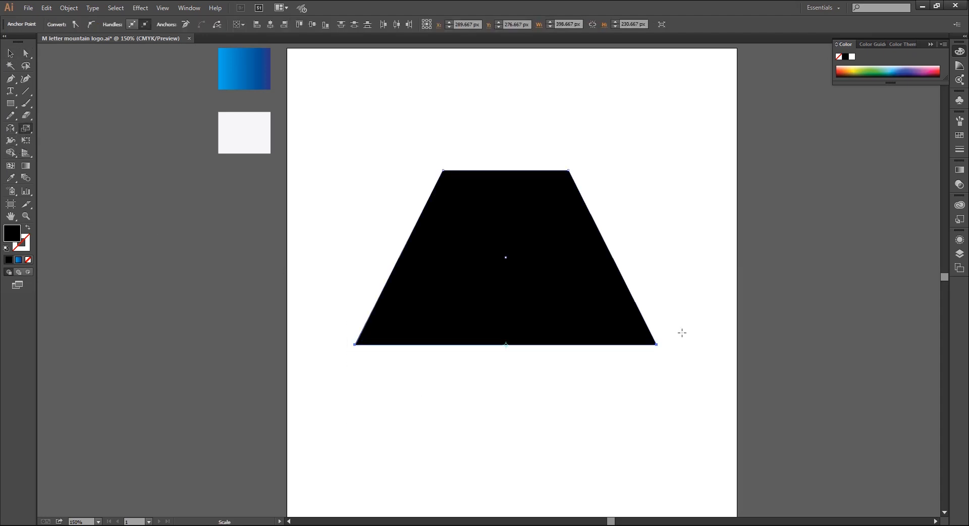
left_click_drag(656, 345, 680, 344)
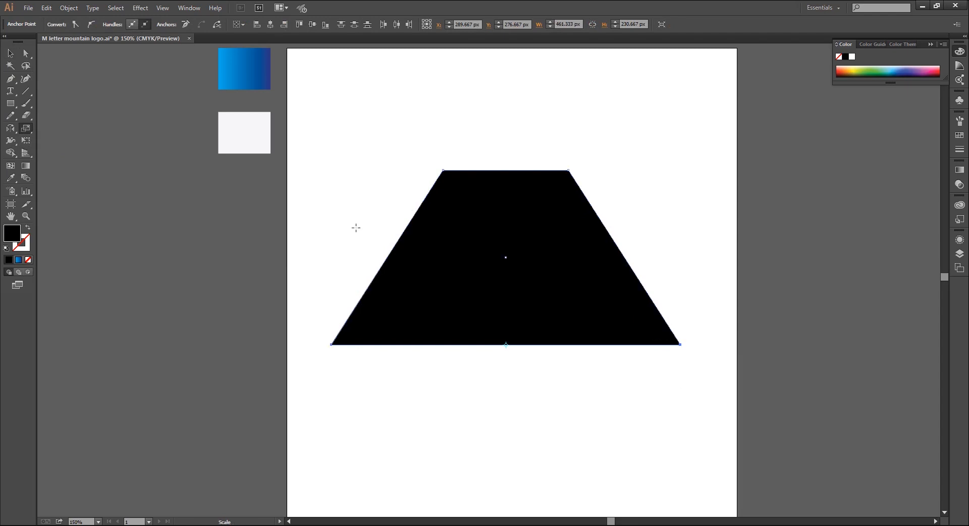
Step: Widen the trapezoid's top edge slightly and symmetrically with the Scale tool
left_click(28, 53)
left_click_drag(421, 128, 615, 195)
left_click(34, 131)
left_click(66, 128)
left_click_drag(569, 168, 578, 173)
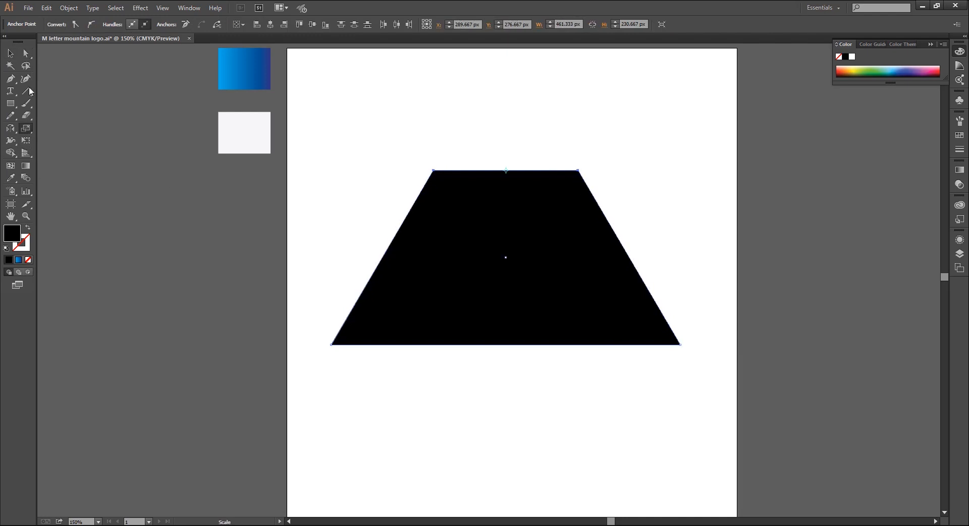
left_click(10, 53)
left_click(82, 147)
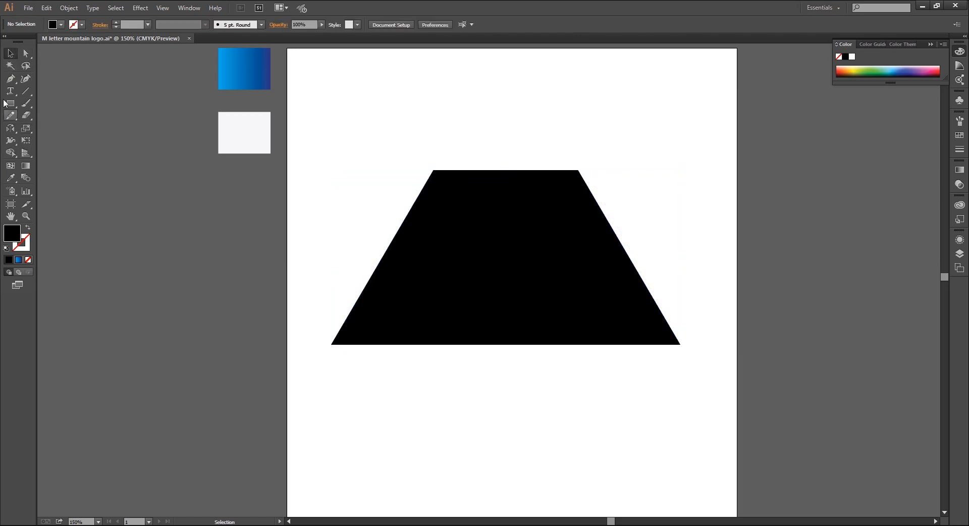
Step: Draw a downward-pointing black triangle about 93 by 81 px with the Polygon tool and place it above the trapezoid's left slope
left_click_drag(10, 103, 51, 129)
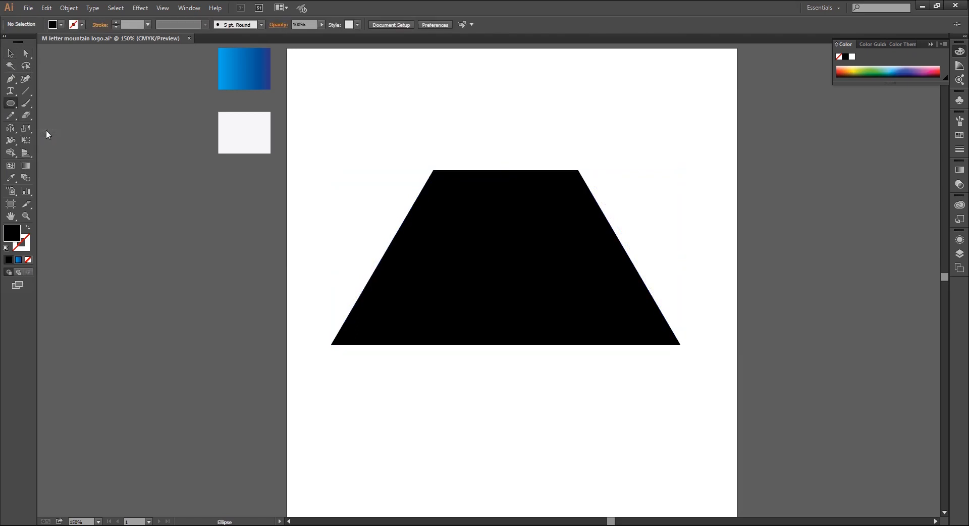
left_click_drag(7, 105, 58, 139)
left_click_drag(358, 177, 357, 225)
left_click(10, 53)
left_click_drag(398, 202, 335, 147)
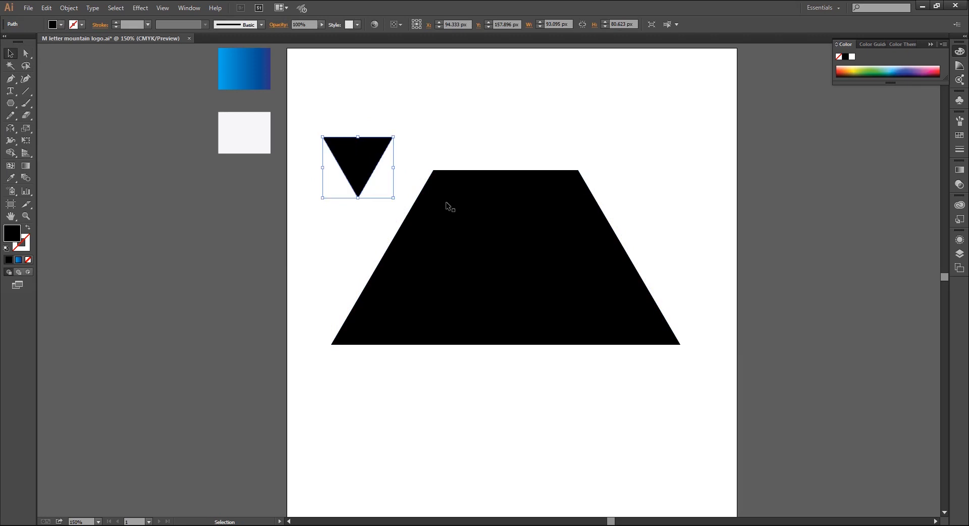
Step: Center the small triangle horizontally on the trapezoid and lower it so its tip reaches deeper into the top edge
left_click(446, 201, "shift")
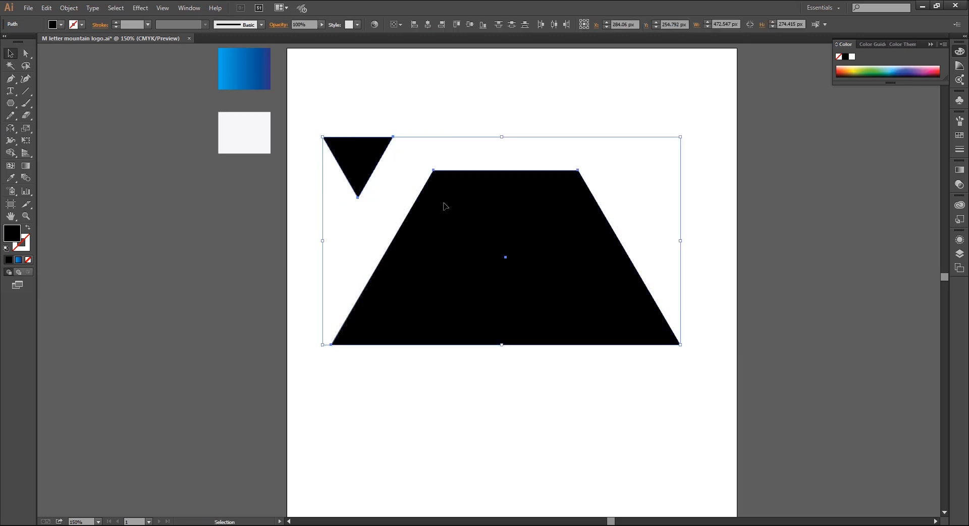
left_click(427, 24)
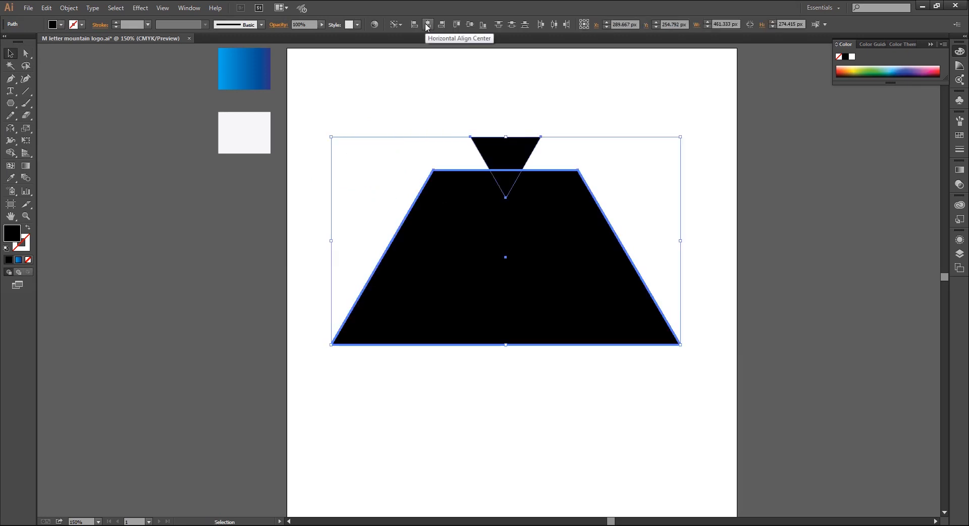
left_click(364, 120)
left_click_drag(504, 158, 504, 166)
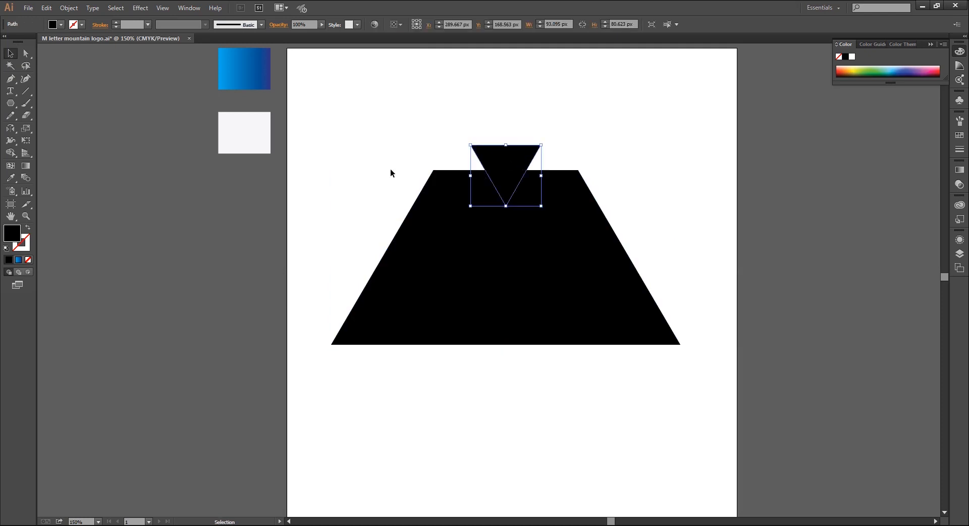
Step: Subtract the small triangle from the trapezoid with Pathfinder's Minus Front to cut the V notch of the M
left_click(383, 144)
left_click_drag(375, 93, 601, 252)
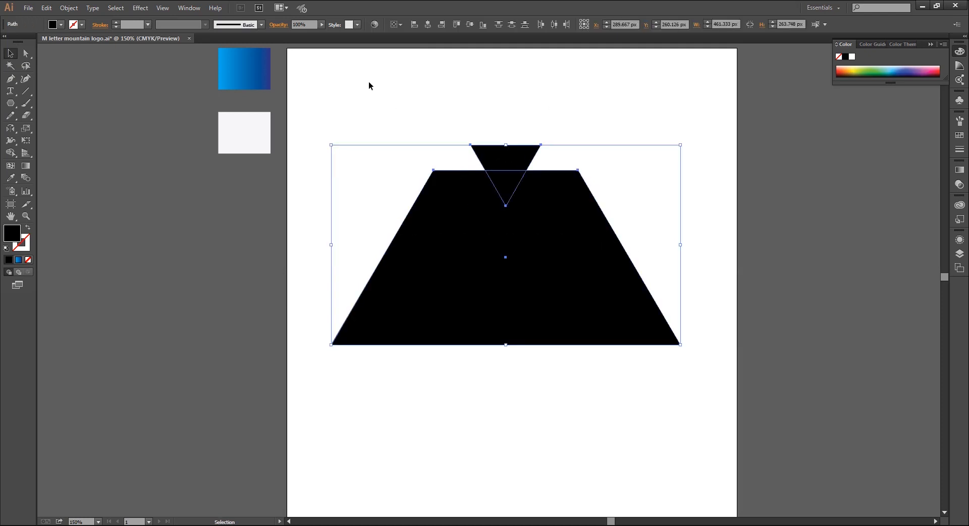
left_click(190, 7)
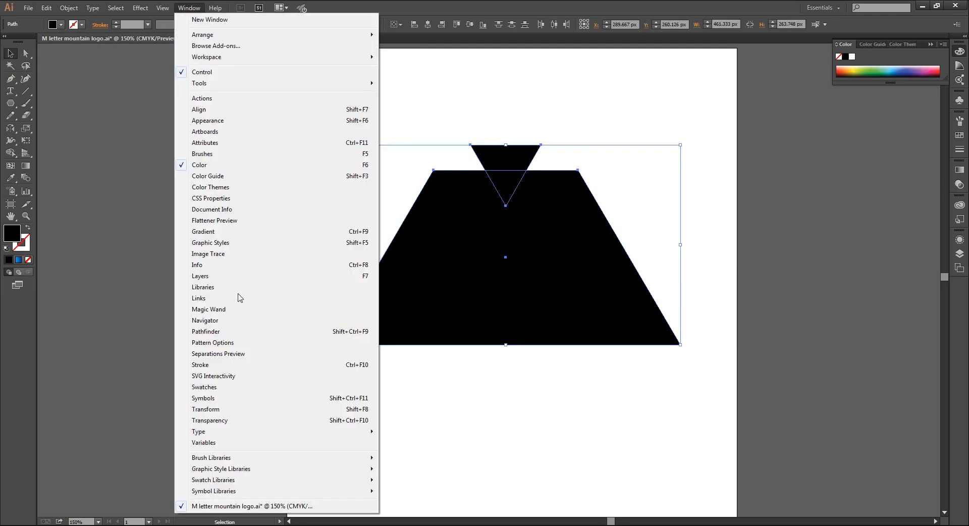
left_click(223, 331)
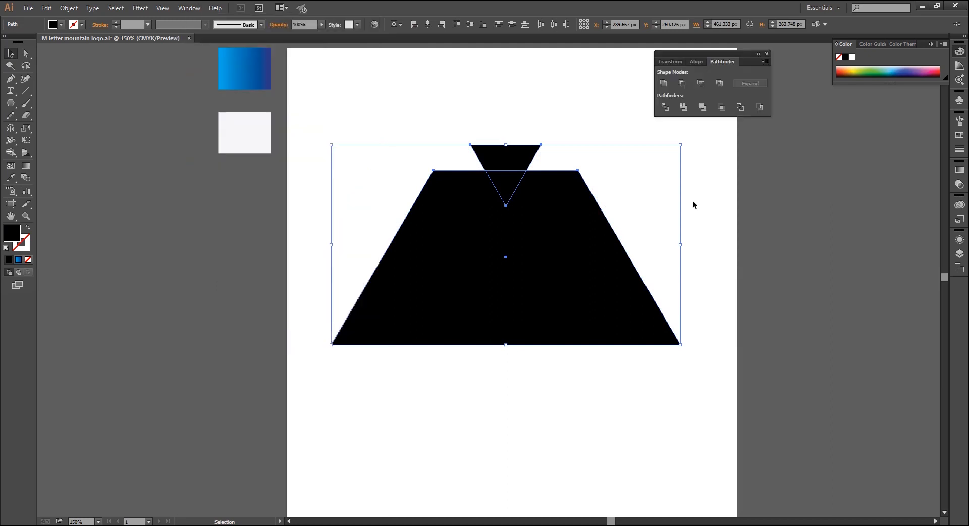
left_click(681, 83)
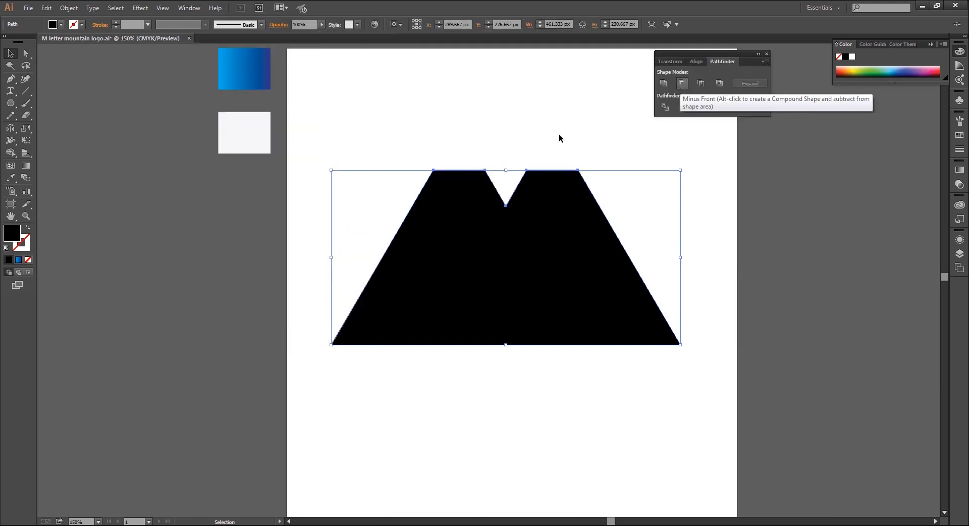
left_click(359, 230)
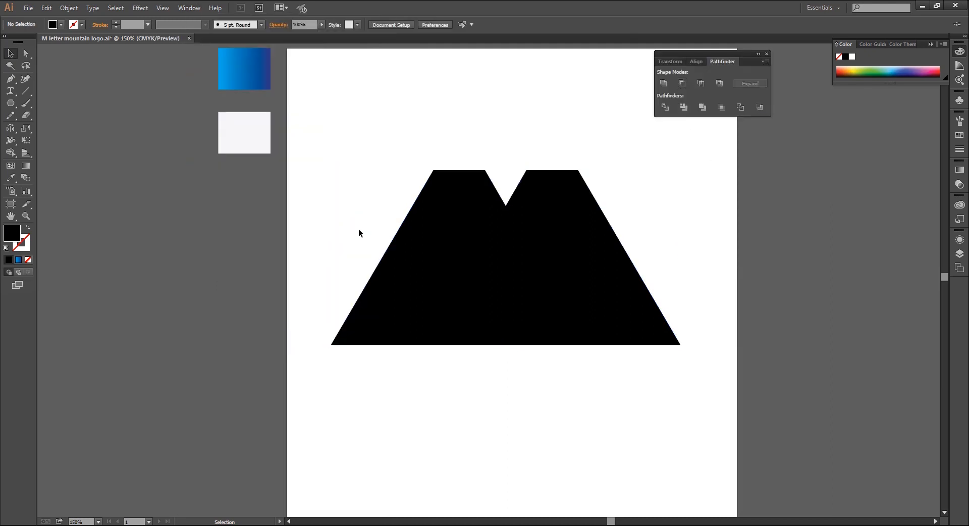
Step: Set the fill color to the pinkish red e5134f
double_click(14, 238)
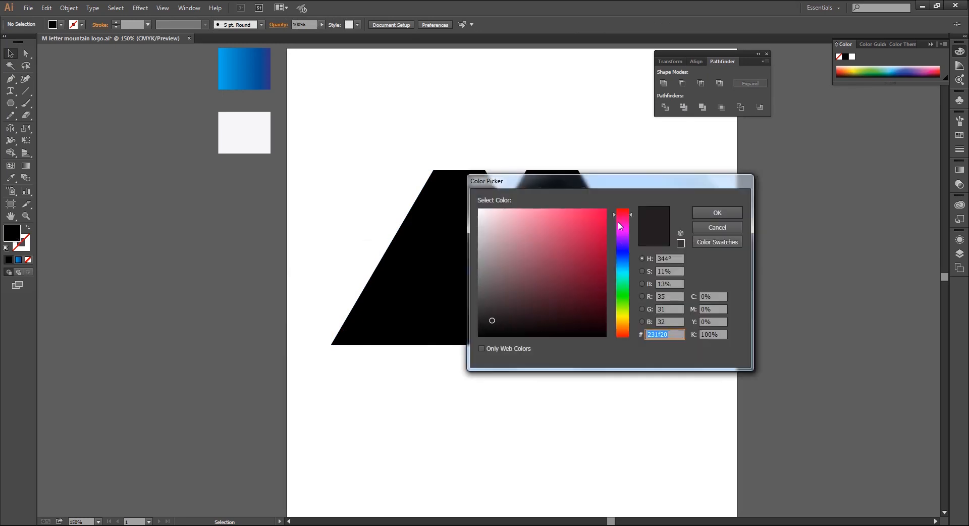
left_click(596, 221)
left_click(716, 212)
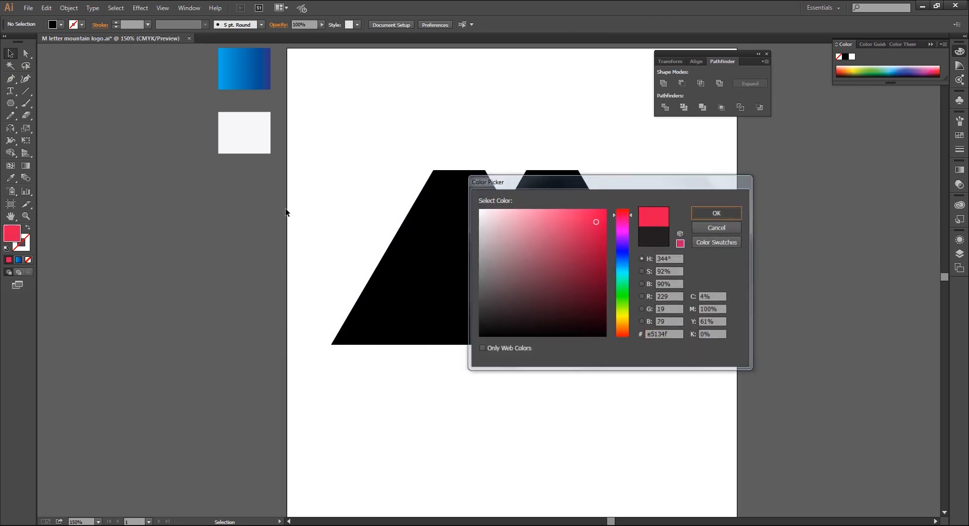
Step: Draw an upright red triangle about 92 by 79 px with the Polygon tool over the bottom edge of the M
left_click(10, 105)
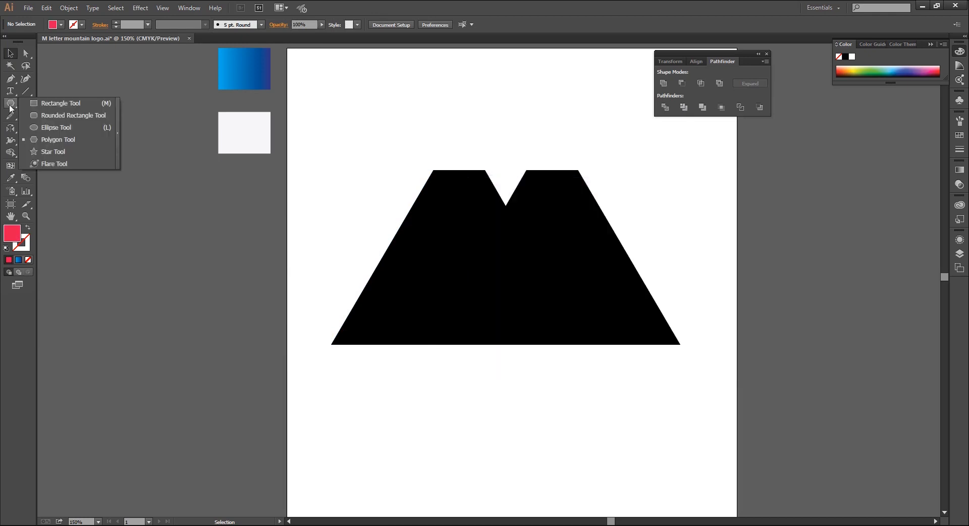
left_click(56, 139)
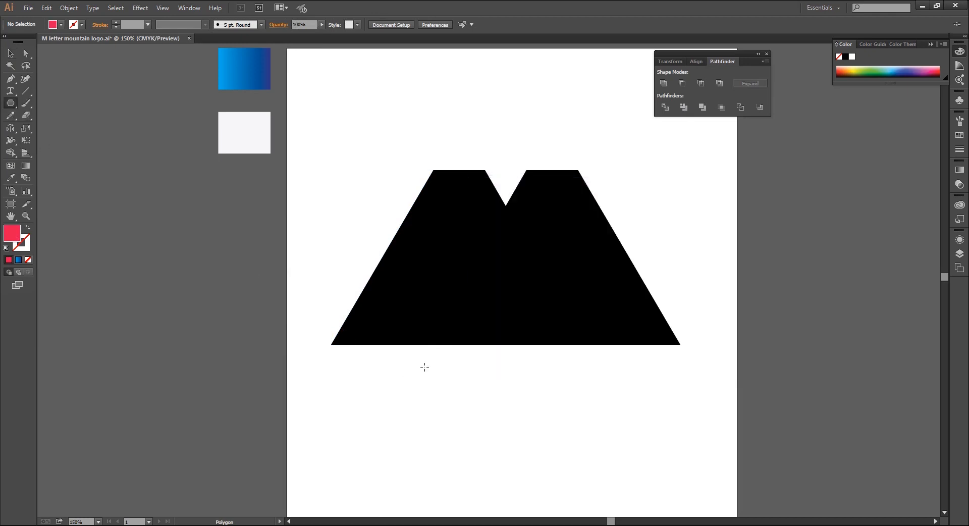
left_click_drag(443, 363, 454, 391)
left_click_drag(361, 343, 361, 343)
key("v")
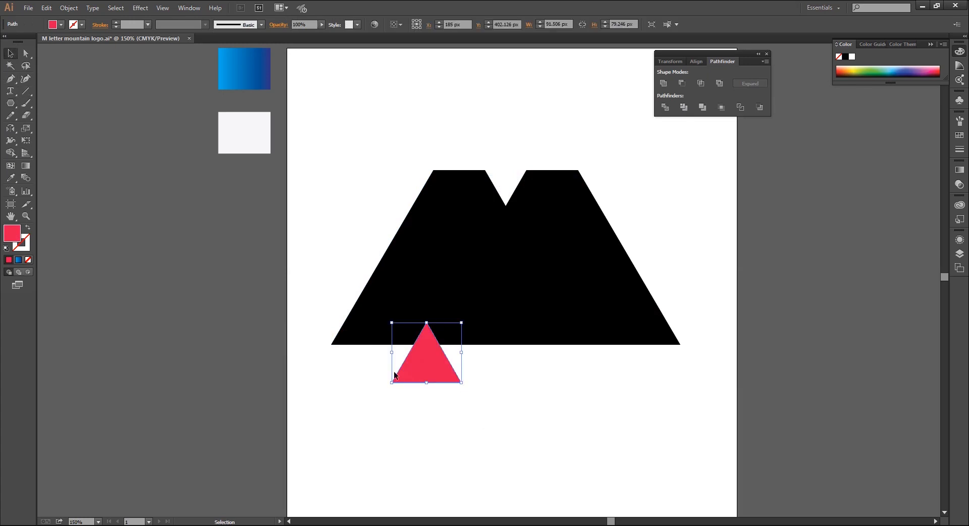
Step: Enlarge the red triangle to about 121 by 105 px and position it over the lower left half of the M
left_click_drag(427, 366, 484, 371)
left_click_drag(452, 327, 460, 317)
left_click(442, 417)
left_click(479, 328)
Step: Duplicate the red triangle in place and offset one copy down and to the left of the other
left_click(47, 9)
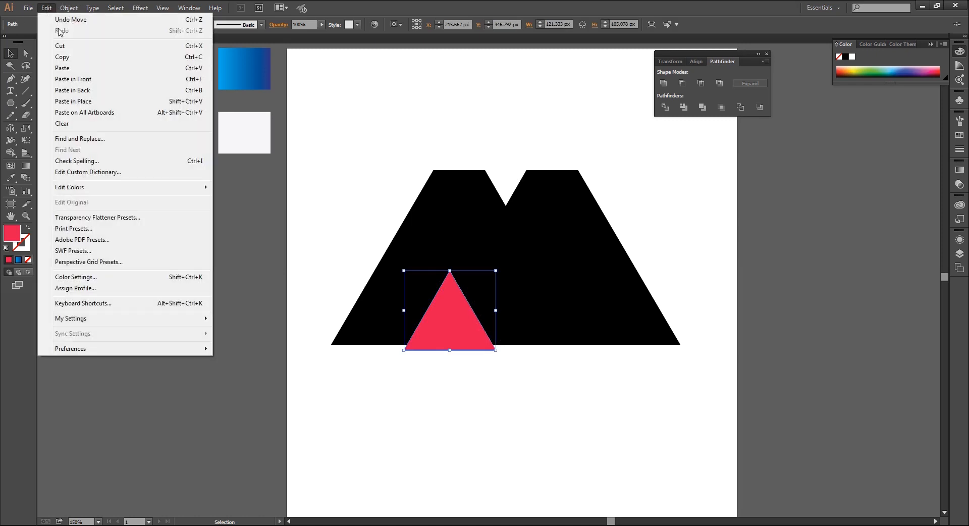
left_click(69, 60)
left_click(46, 7)
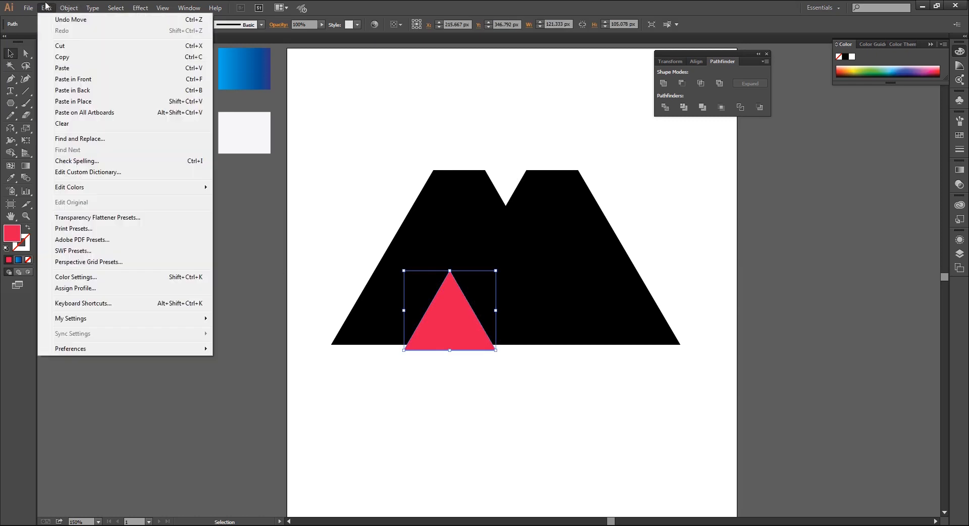
left_click(81, 101)
left_click_drag(455, 314, 447, 369)
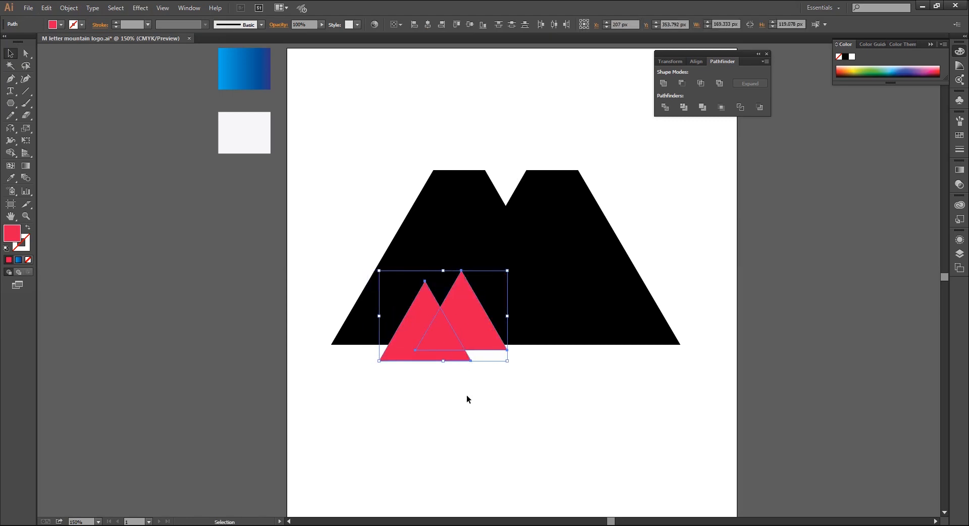
Step: Turn the upper right red triangle into an unfilled outline with a 10 pt red stroke
left_click(466, 395)
left_click(432, 319)
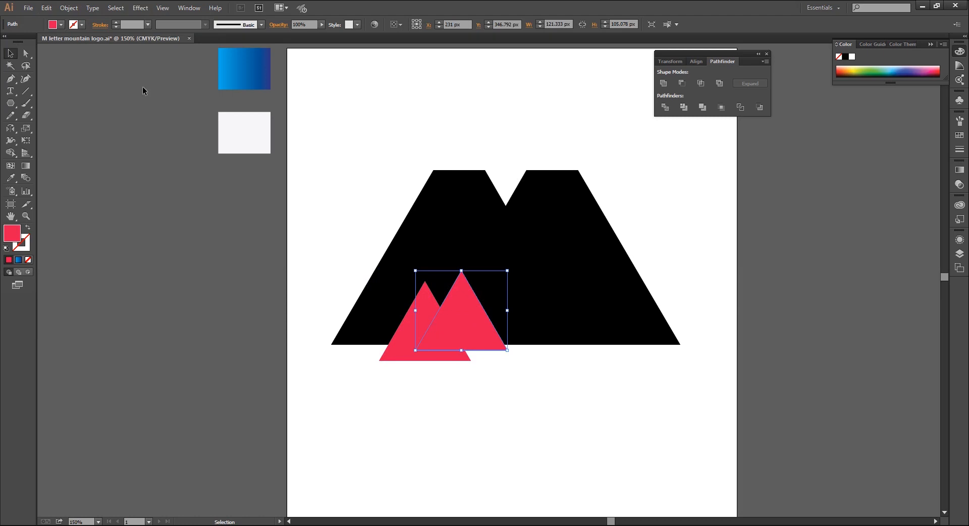
left_click(28, 228)
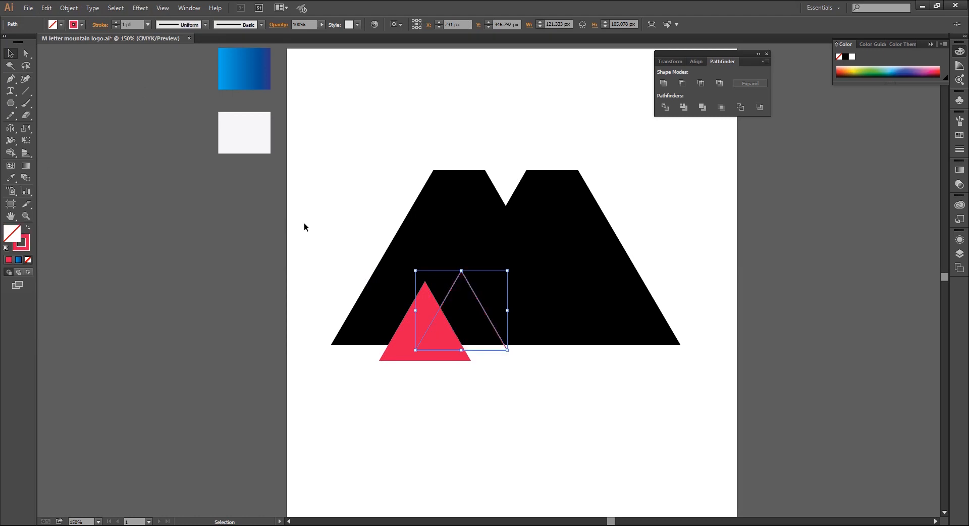
left_click(151, 26)
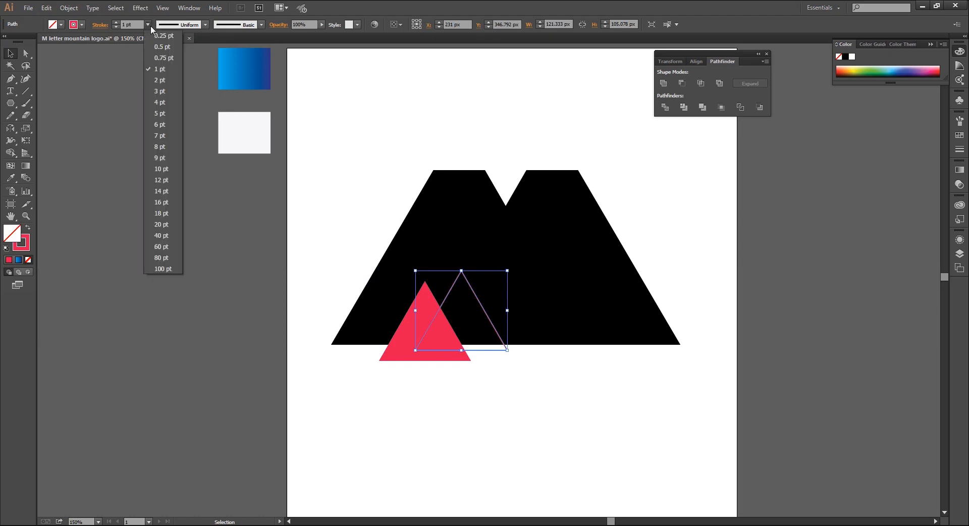
left_click(166, 170)
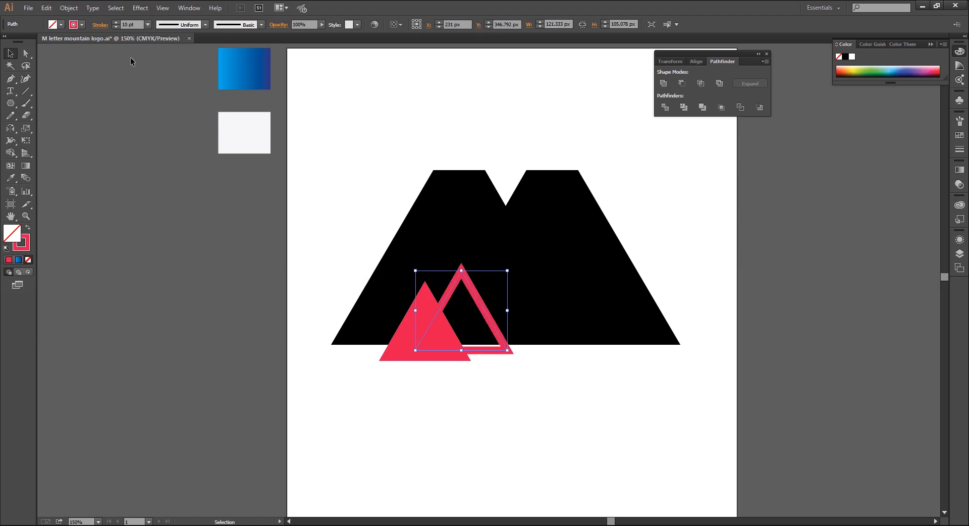
left_click(96, 28)
left_click(457, 389)
Step: Turn the lower left triangle into an unfilled outline with a 10 pt red stroke and shift the upper right triangle about 11.5 px rightwards
key("ctrl+plus")
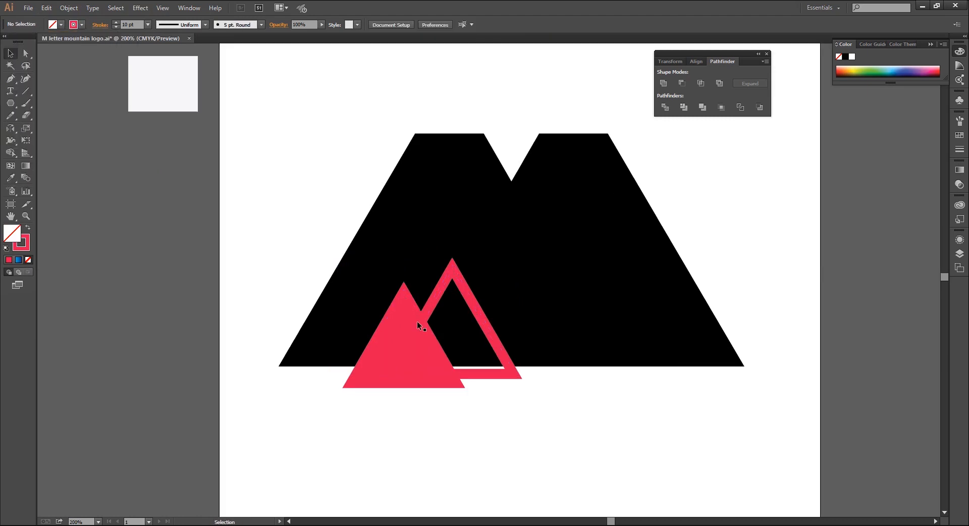
left_click(399, 317)
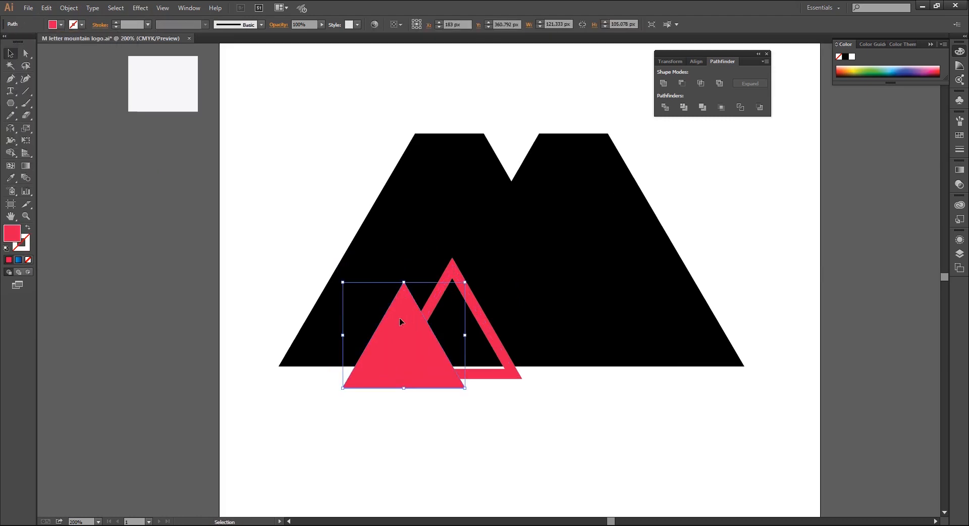
left_click(28, 229)
left_click(148, 25)
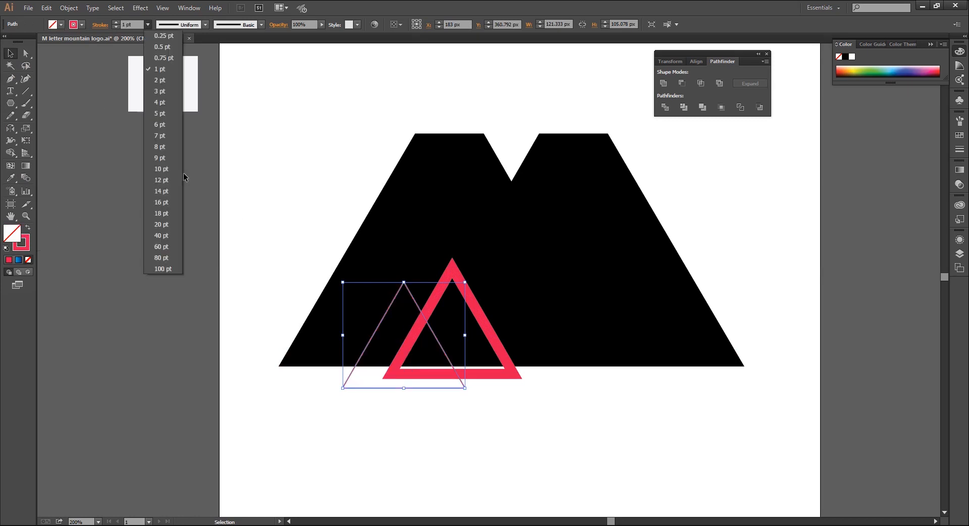
left_click(168, 171)
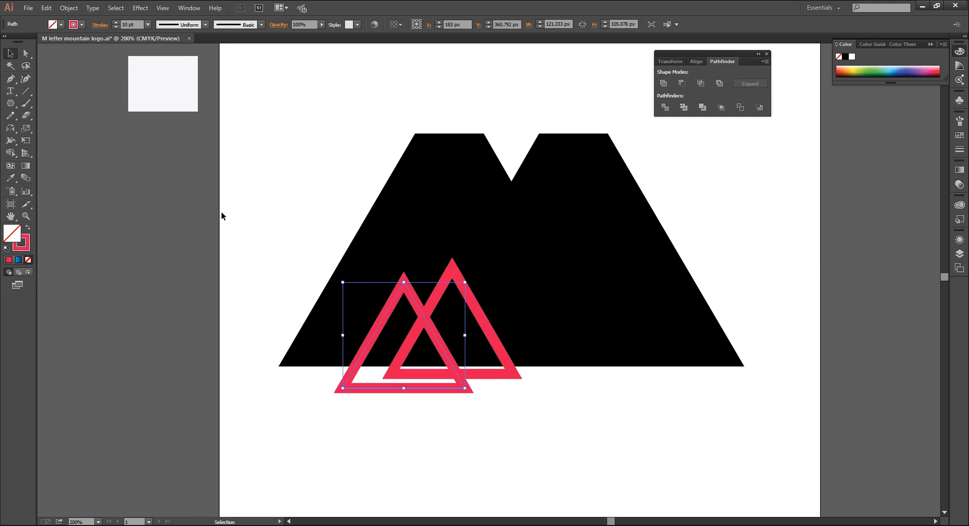
left_click(467, 296)
left_click_drag(465, 293, 478, 292)
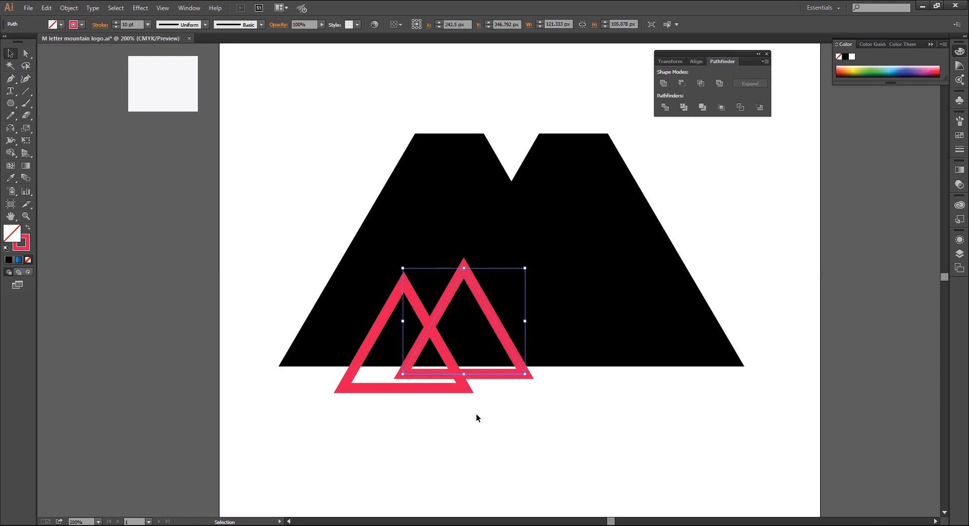
Step: Draw a vertical line about 452 px long through the M's notch with the Pen tool and give it a 1 pt stroke
key("ctrl+1")
left_click(429, 374)
left_click(11, 78)
left_click(461, 150)
left_click(456, 374, "shift")
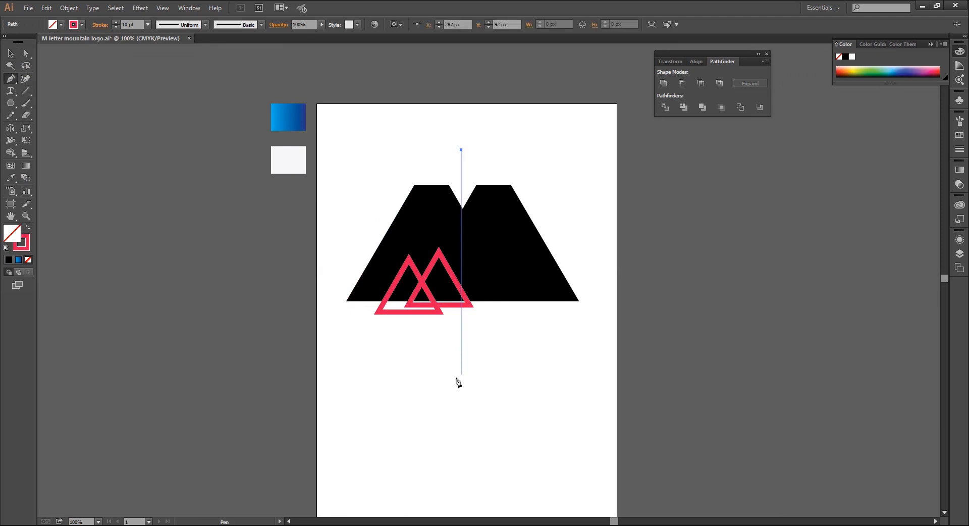
left_click(457, 378, "shift")
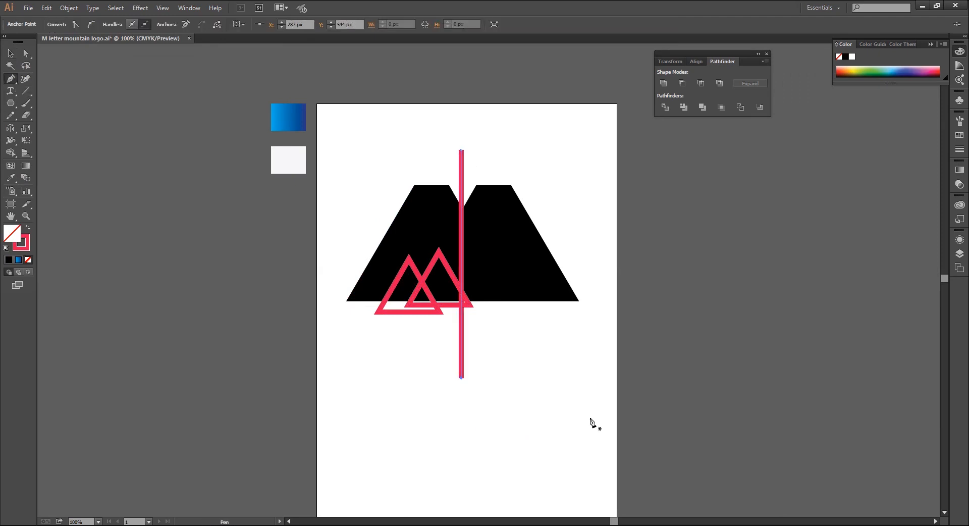
key("ctrl+equal")
key("v")
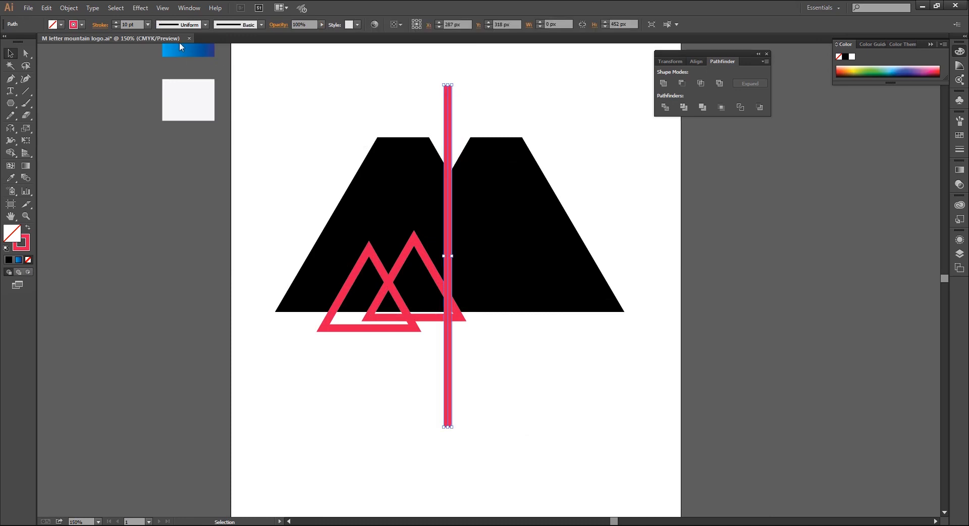
left_click(148, 25)
left_click(161, 70)
Step: Centre the thin vertical line and the black M horizontally on each other
left_click_drag(498, 93, 493, 201)
key("ctrl+a")
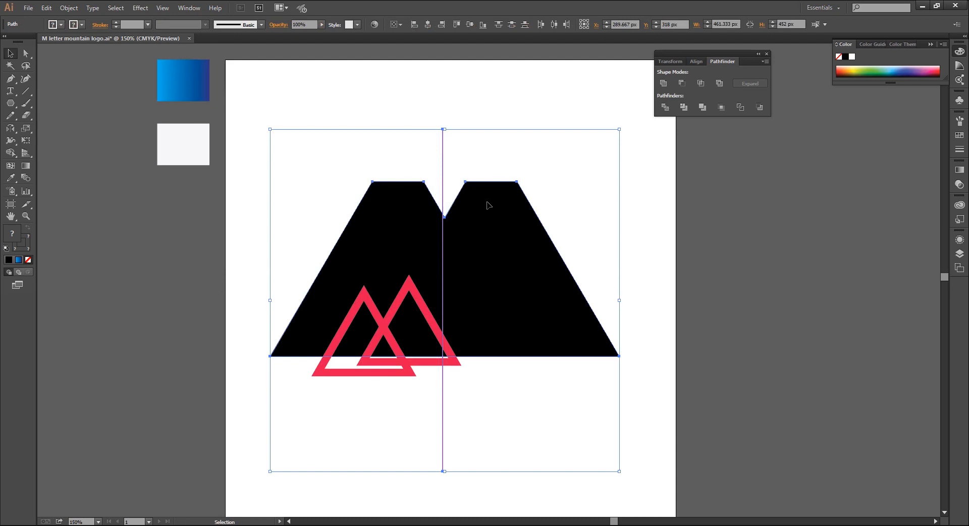
left_click(427, 25)
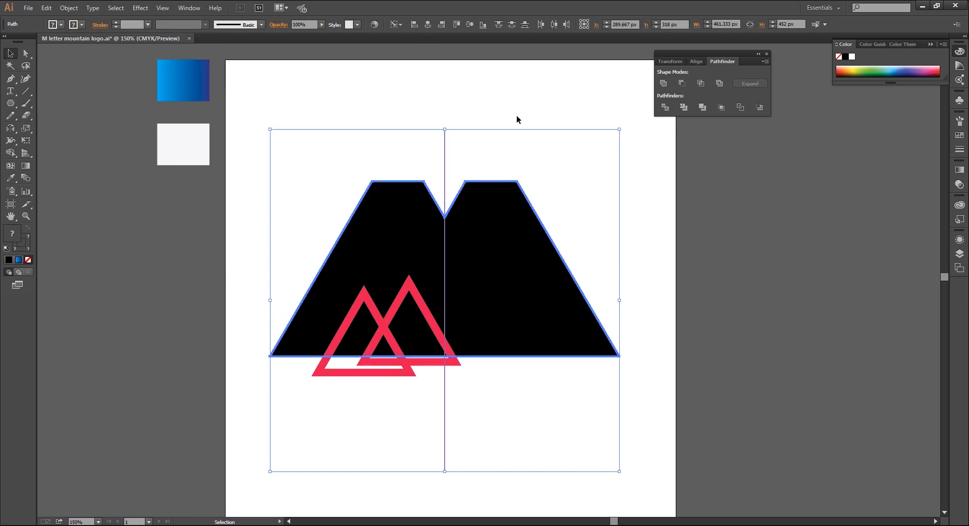
left_click(510, 102)
Step: Lock the black M shape
scroll(396, 192, "up", 1)
left_click(395, 192)
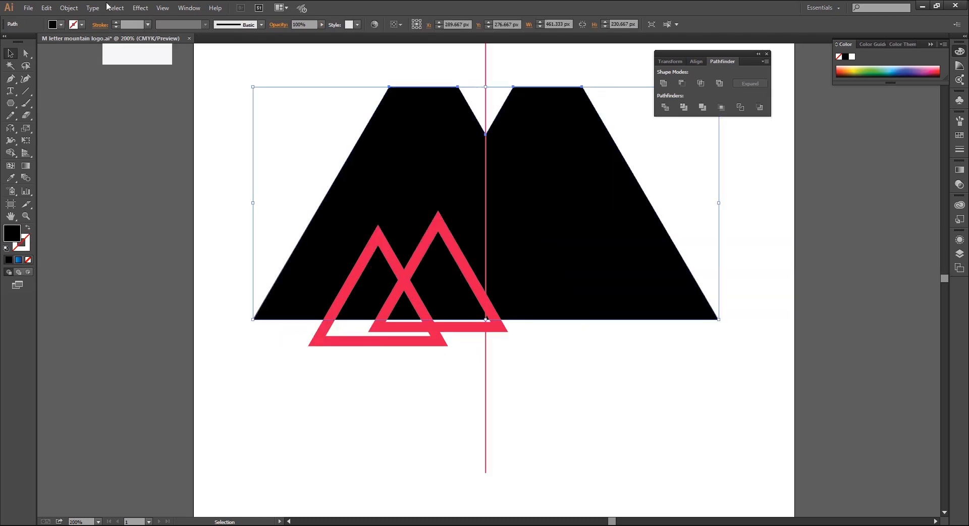
left_click(69, 7)
mouse_move(124, 71)
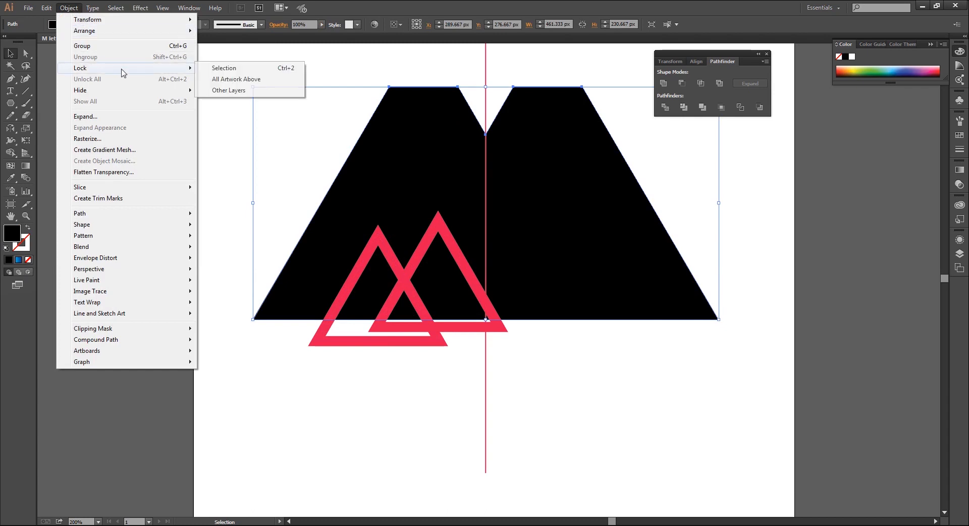
left_click(223, 68)
Step: Recolor the strokes of both triangles to dark green 0e7c01
mouse_move(345, 408)
left_mouse_down()
mouse_move(444, 278)
mouse_move(439, 286)
left_mouse_up()
left_click(25, 247)
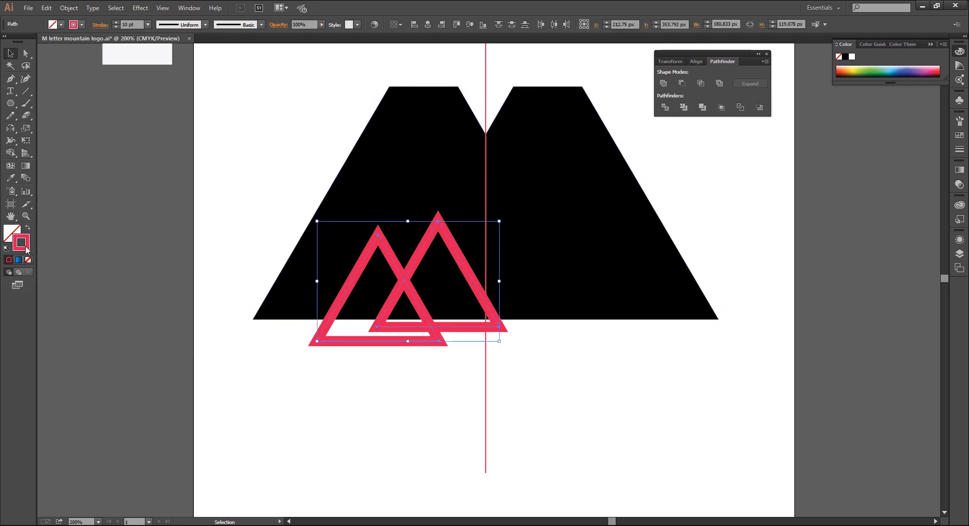
double_click(21, 243)
left_click(622, 297)
mouse_move(594, 271)
left_mouse_down()
mouse_move(596, 288)
mouse_move(604, 274)
left_mouse_up()
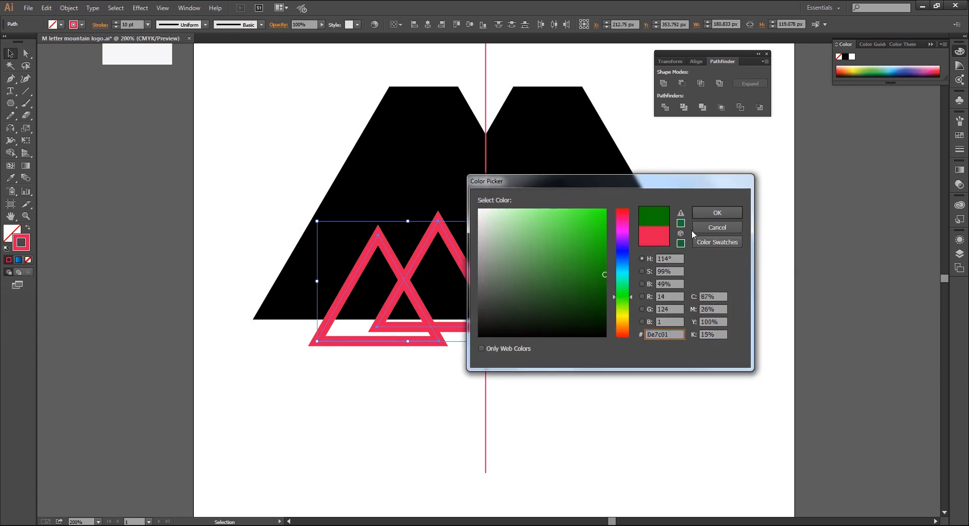
left_click(717, 213)
left_click(380, 370)
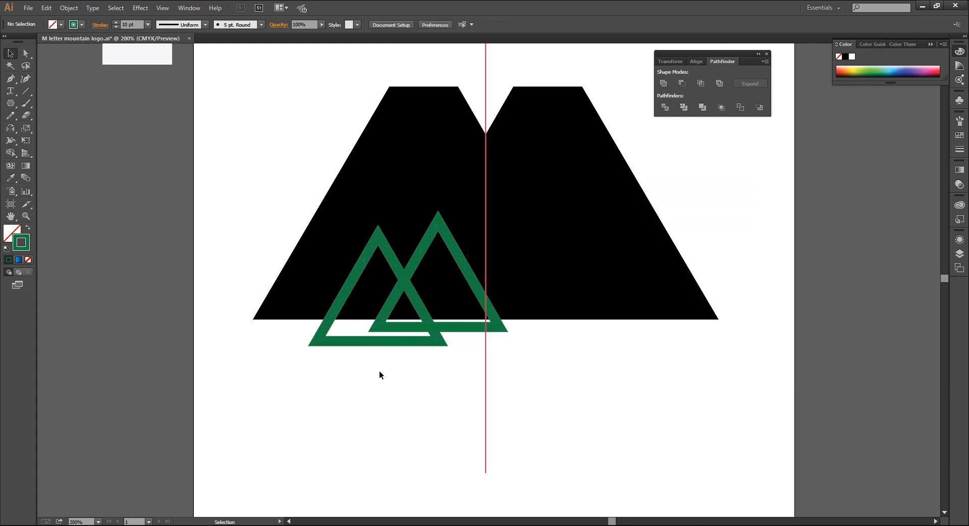
Step: Delete the bottom edge of each green triangle so that both become open peaks
key("ctrl+plus")
left_click(26, 53)
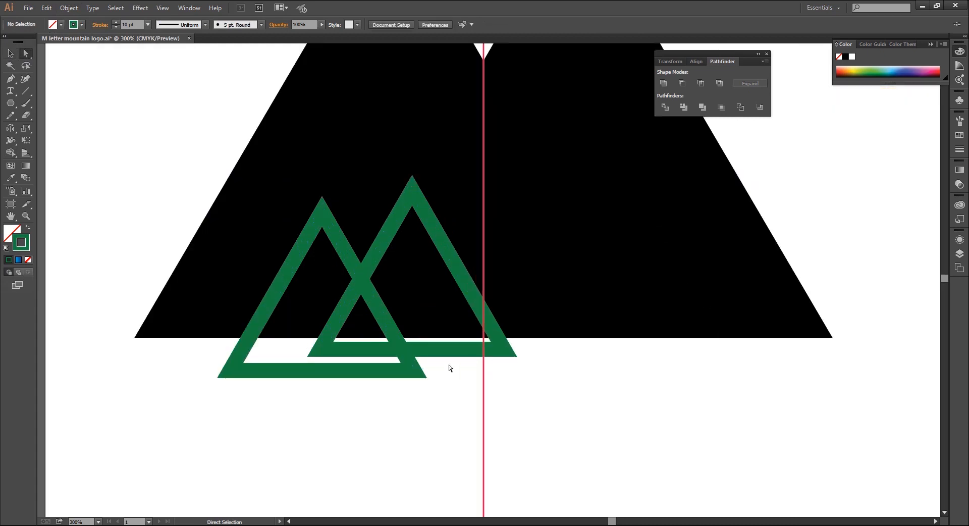
left_click_drag(459, 345, 461, 346)
key("Delete")
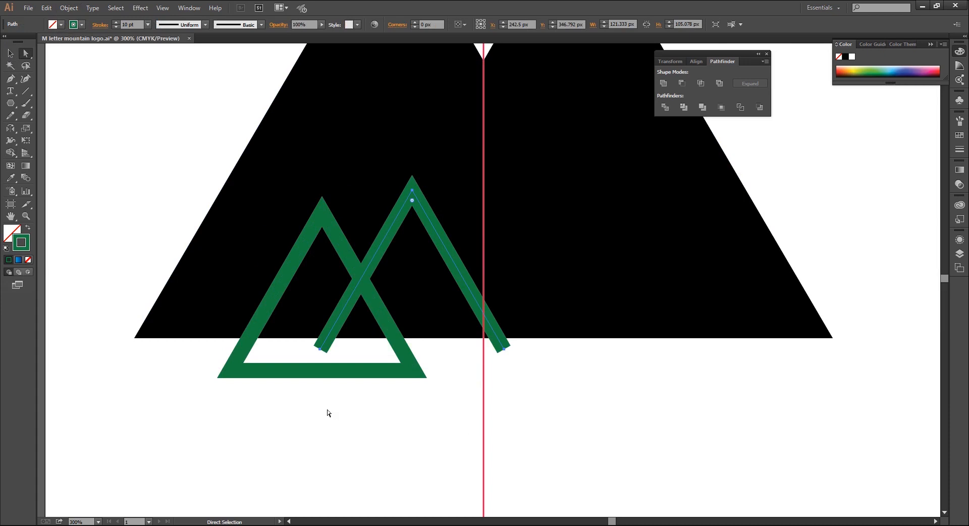
mouse_move(327, 413)
left_mouse_down()
mouse_move(353, 384)
mouse_move(360, 356)
mouse_move(412, 340)
mouse_move(459, 255)
mouse_move(446, 273)
left_mouse_up()
key("Delete")
Step: Set the stroke weight of both green peaks to 16 pt
key("v")
key("ctrl+minus")
key("ctrl+minus")
left_click(148, 24)
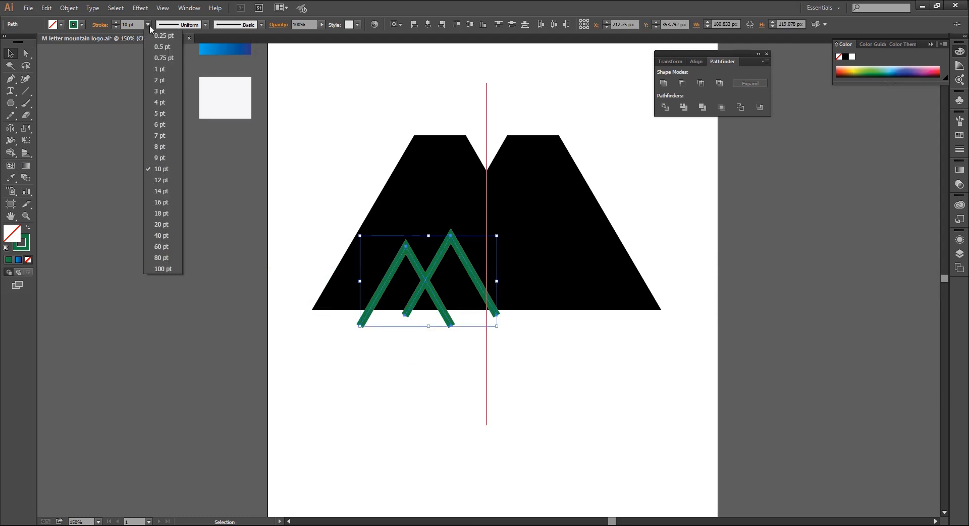
left_click(161, 201)
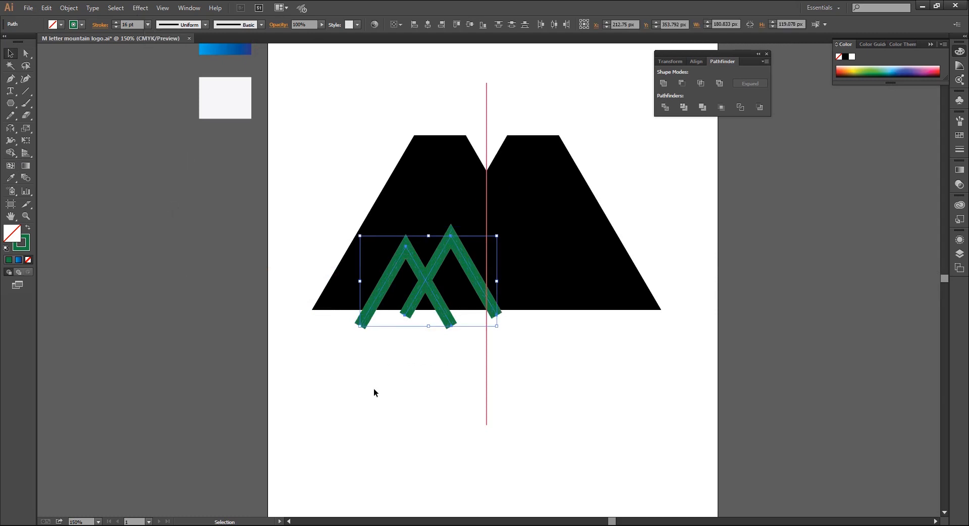
Step: Remove the left peak's lower right segment beyond the crossing with the right peak using the Shape Builder tool
key("ctrl+plus")
left_click_drag(364, 386, 434, 264)
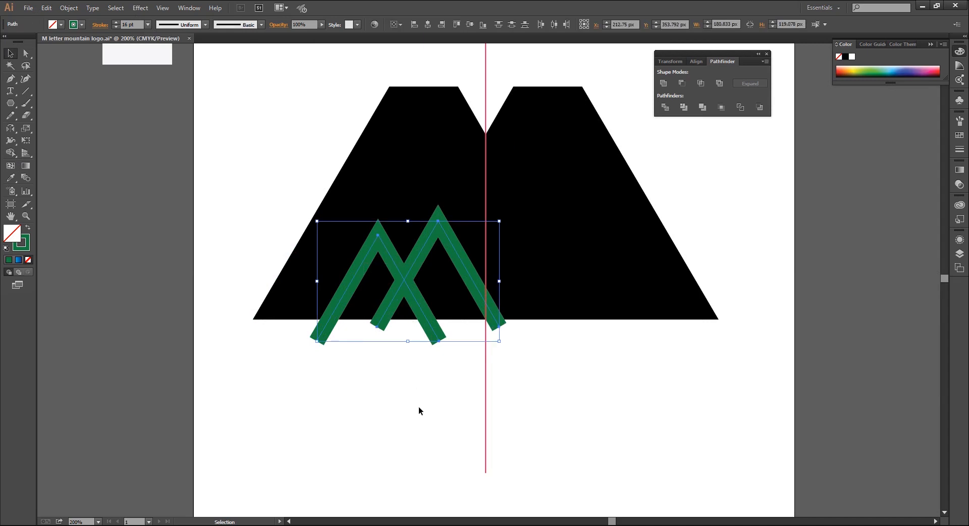
left_click(10, 152)
key("ctrl+plus")
key("ctrl+plus")
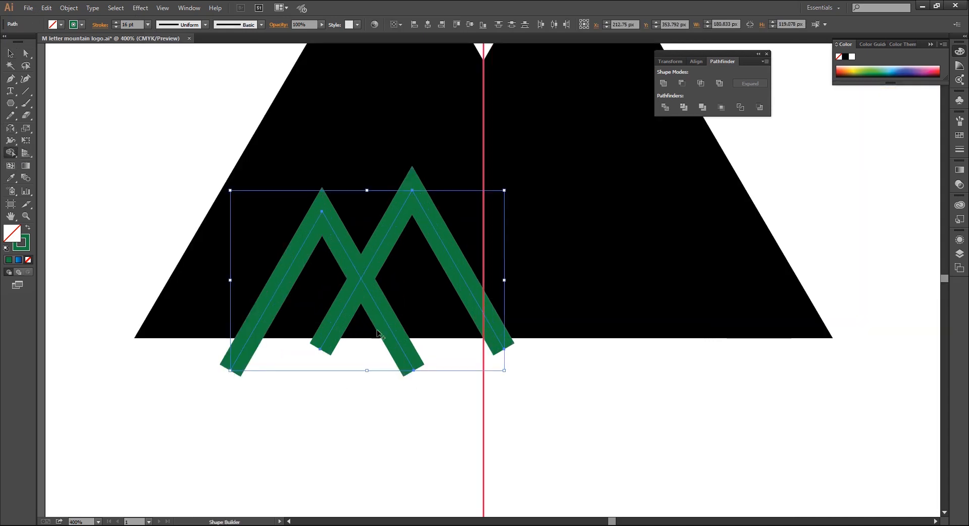
left_click(347, 329, "alt")
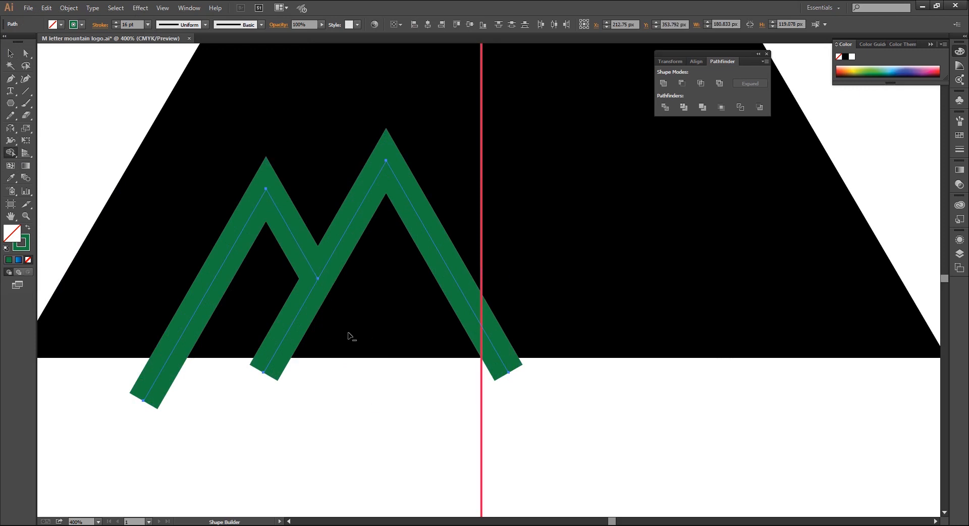
Step: Unlock the black M and enlarge it slightly and proportionally around its centre
key("ctrl+0")
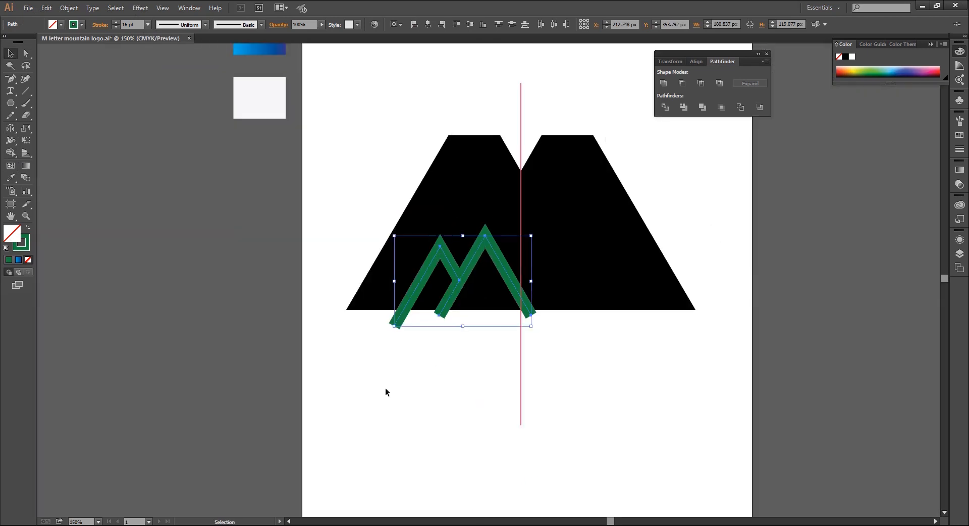
left_click(68, 8)
left_click(87, 79)
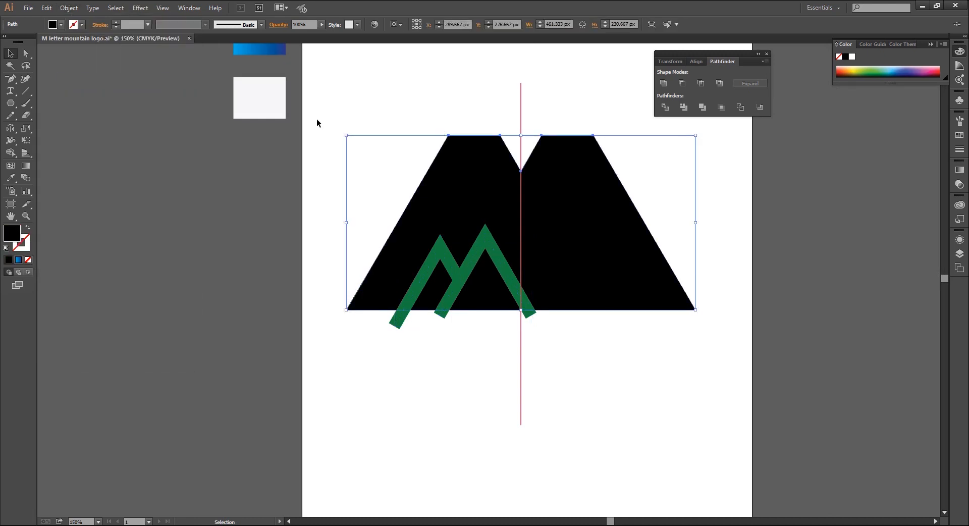
left_click(352, 103)
left_click(619, 259)
left_click_drag(696, 310, 703, 336)
left_click(491, 360)
Step: Enlarge both green peaks to about 208 by 137 px and lower them slightly across the M's bottom edge
key("ctrl+plus")
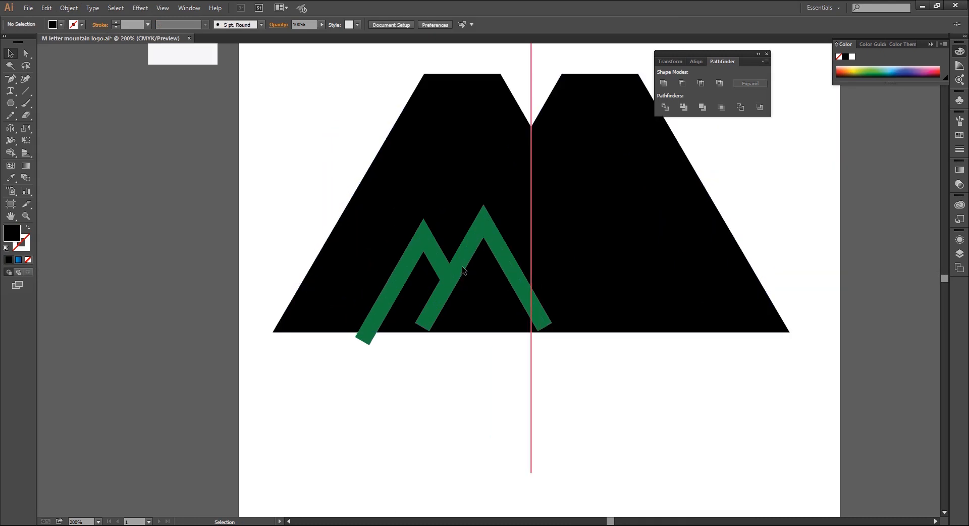
mouse_move(389, 216)
left_mouse_down()
mouse_move(471, 310)
mouse_move(545, 335)
mouse_move(558, 350)
left_mouse_up()
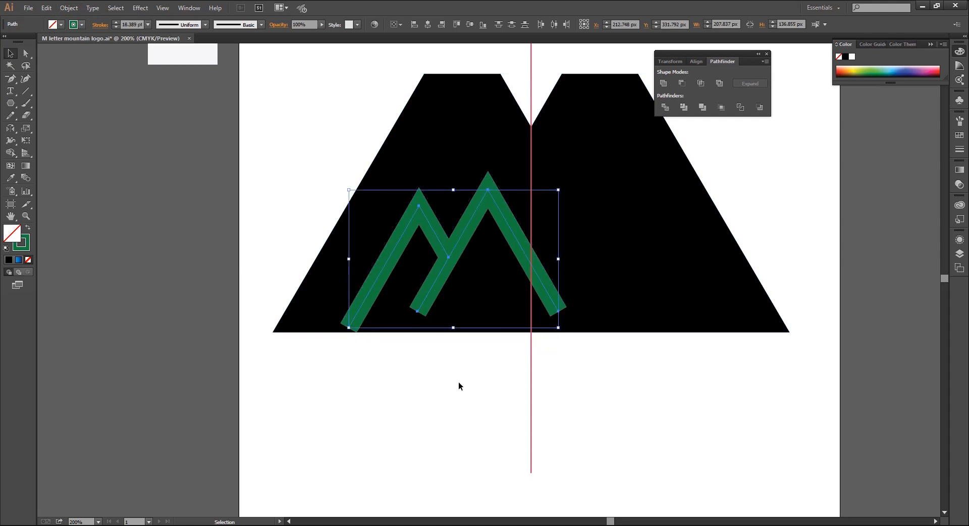
key("ctrl+z")
key("ctrl+z")
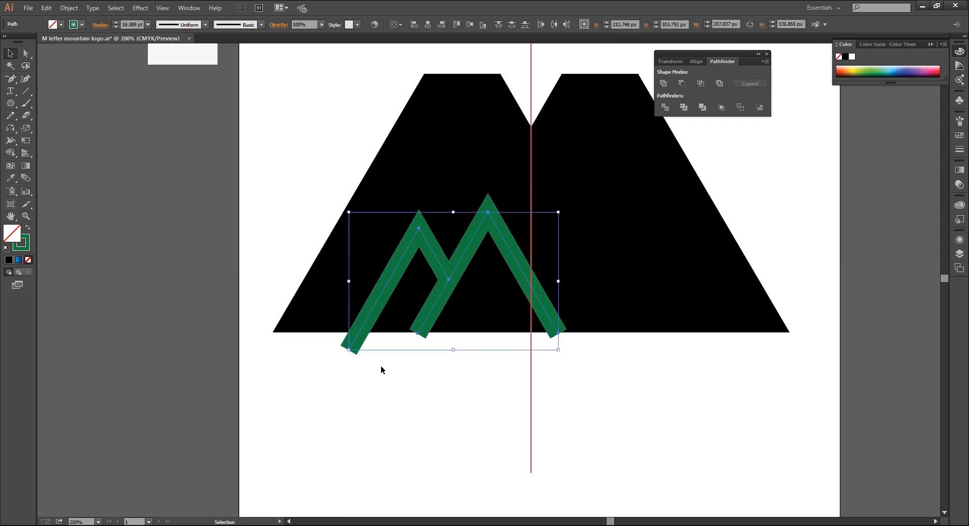
left_click(385, 372)
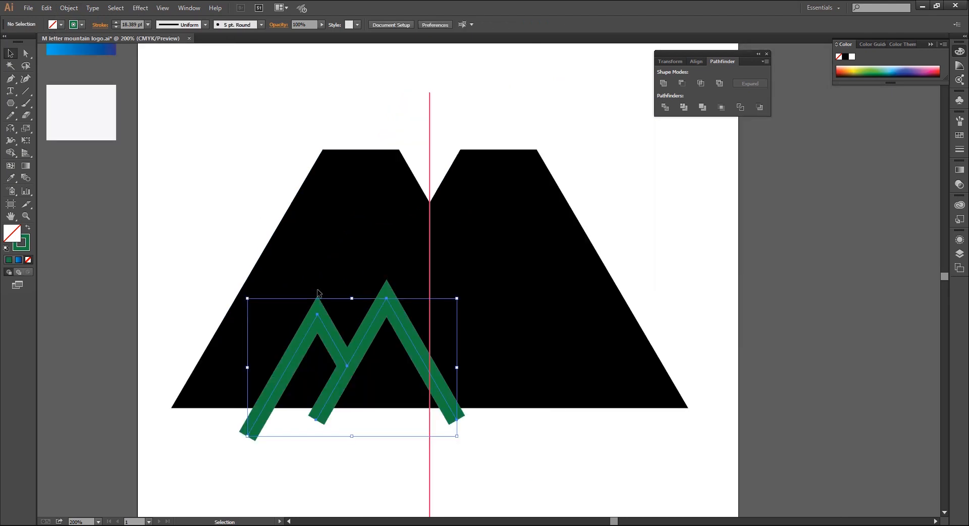
left_click(317, 292)
left_click_drag(303, 285, 378, 370)
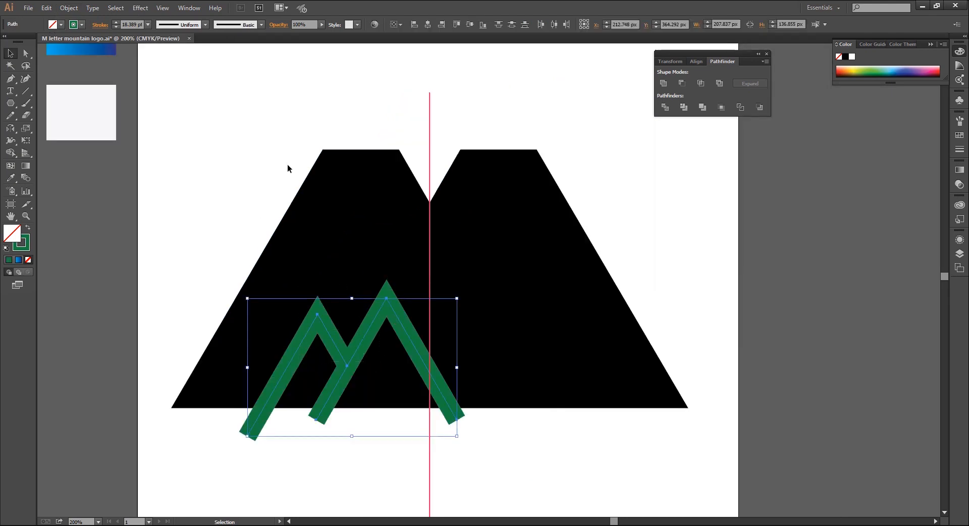
Step: Try an 18 pt stroke on the green peaks, settle on 16 pt, and keep the peaks selected
left_click(148, 24)
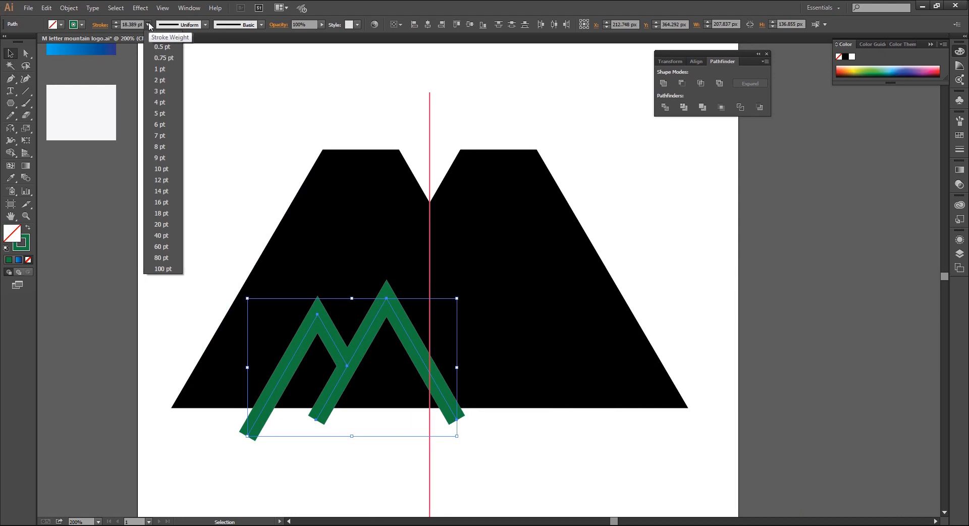
left_click(162, 202)
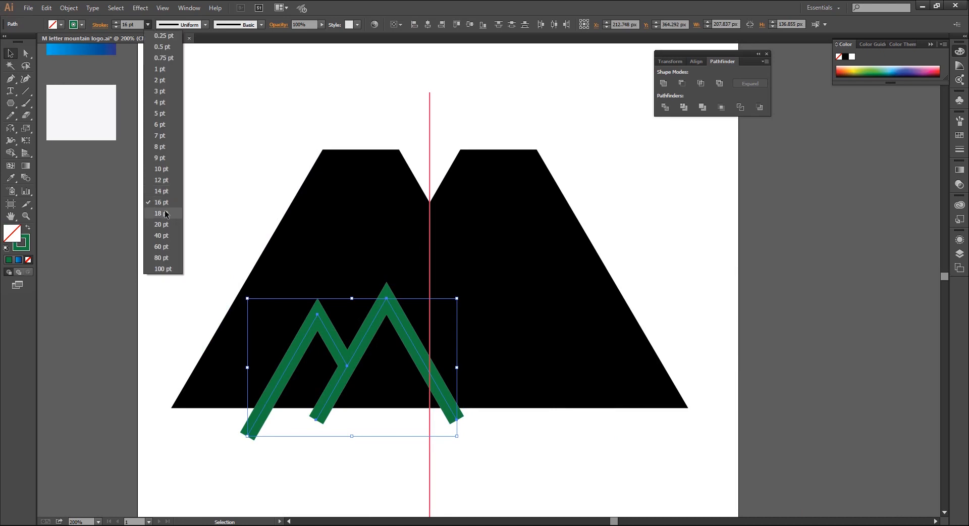
left_click(165, 213)
left_click(148, 25)
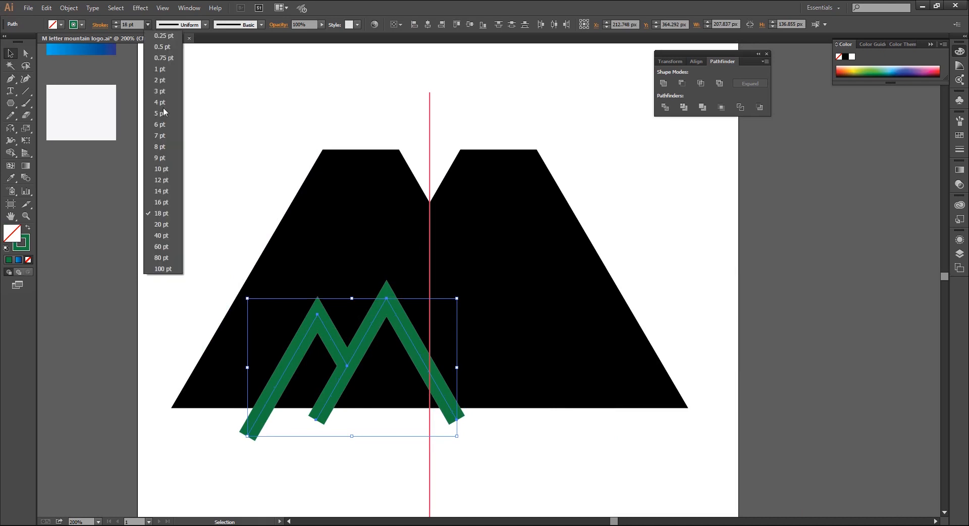
left_click(165, 201)
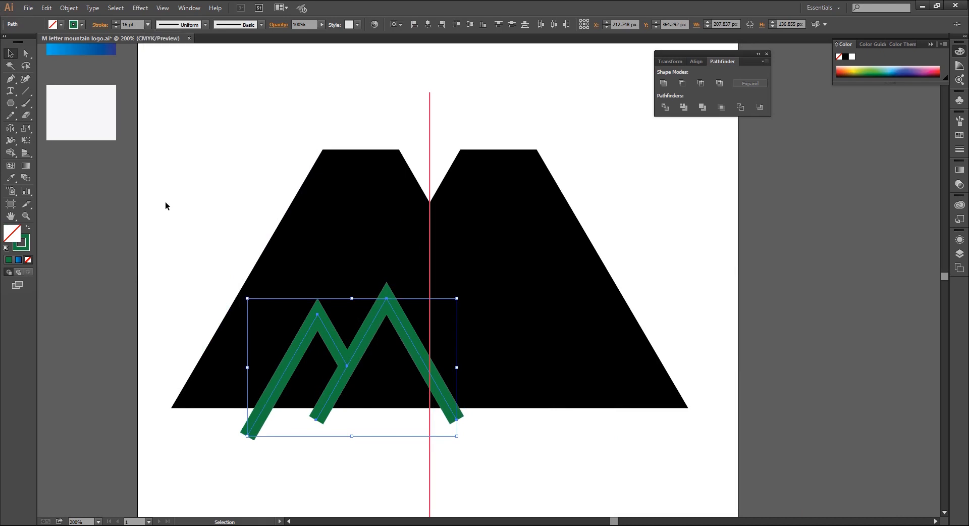
left_click(165, 201)
key("ctrl+1")
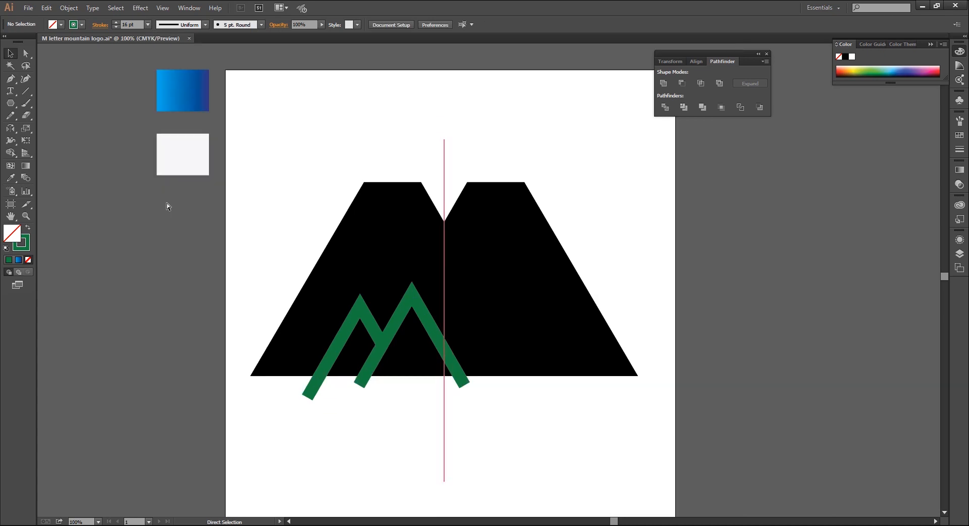
key("ctrl+=")
left_click(367, 343)
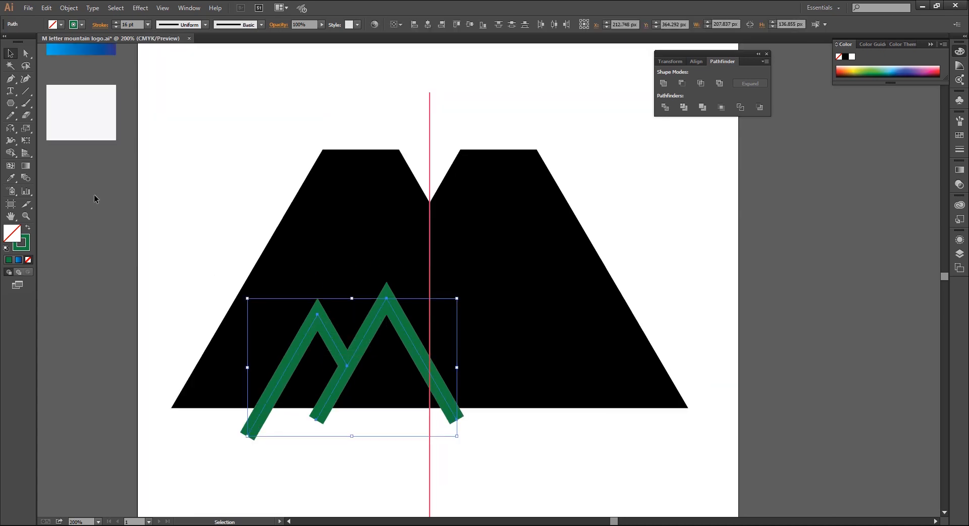
Step: Reflect a copy of the green peaks across the M's vertical centre line, then deselect them
left_click(10, 128)
left_click(430, 121)
left_click_drag(402, 326, 499, 311)
left_click(11, 53)
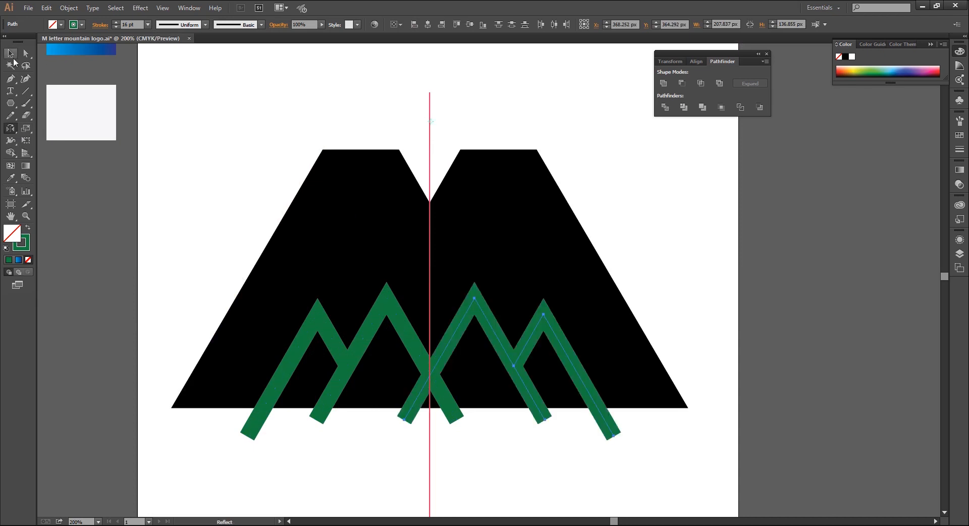
left_click(156, 123)
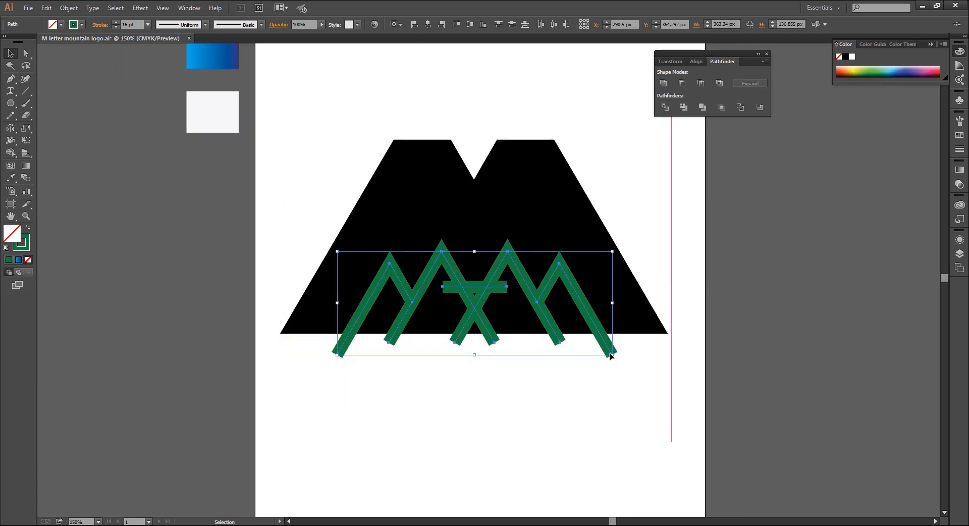
Step: Enlarge all green paths to about 421 by 158 px around their centre and raise them slightly on the black M
left_click_drag(612, 354, 634, 407)
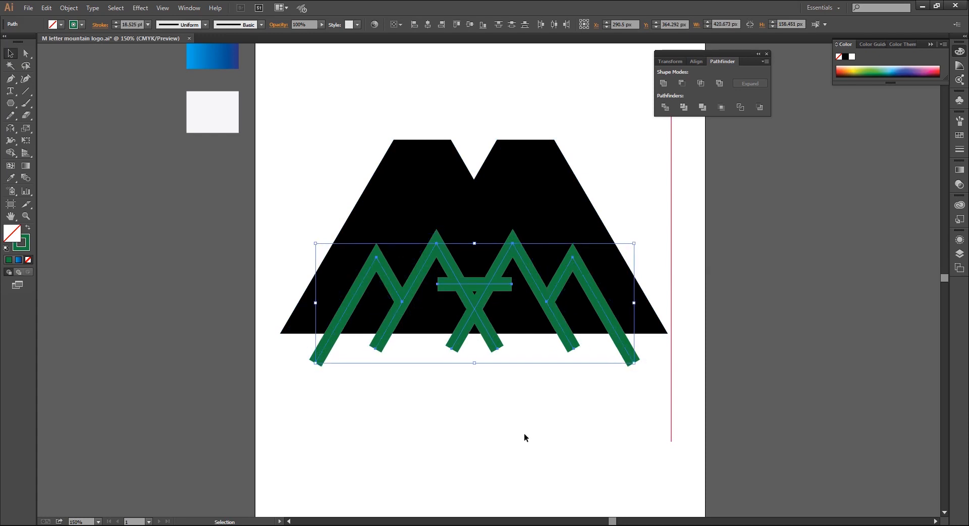
key("ctrl+plus")
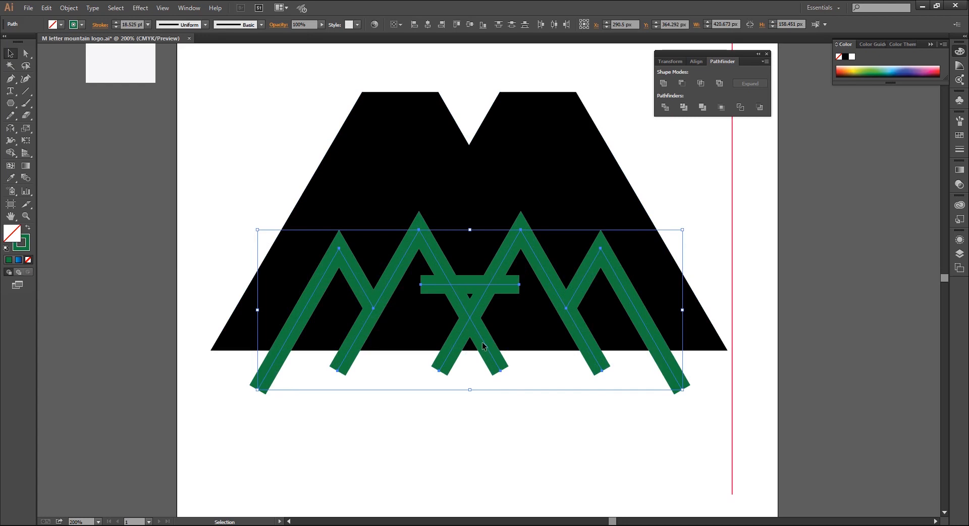
left_click_drag(485, 342, 483, 325)
left_click_drag(485, 390, 486, 391)
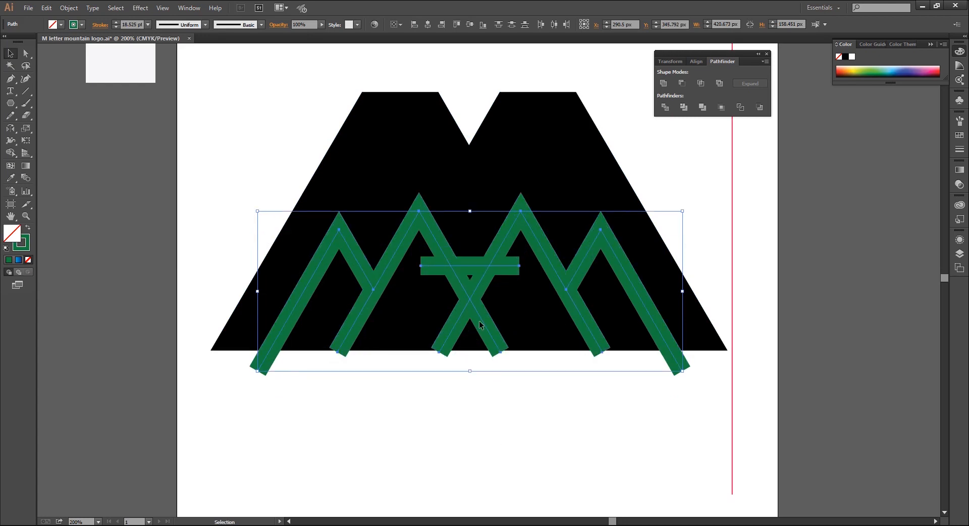
left_click_drag(482, 321, 482, 309)
Step: Set the green paths' stroke weight to 16 pt with round caps and round joins
left_click(148, 24)
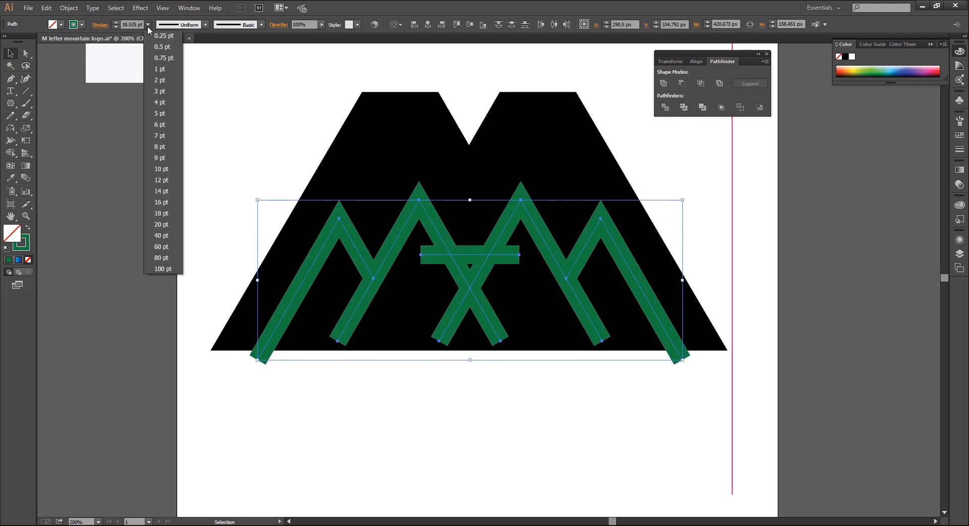
left_click(161, 201)
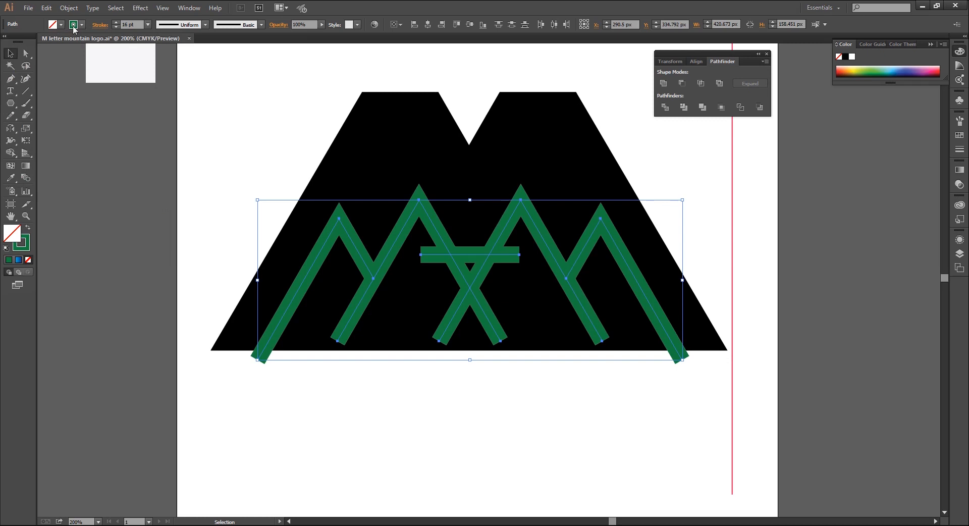
left_click(97, 28)
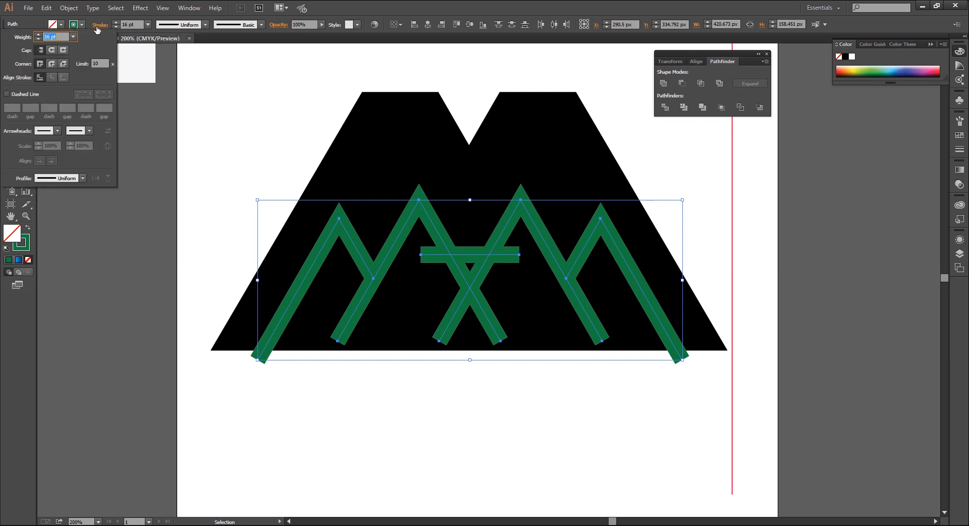
left_click(53, 49)
left_click(56, 62)
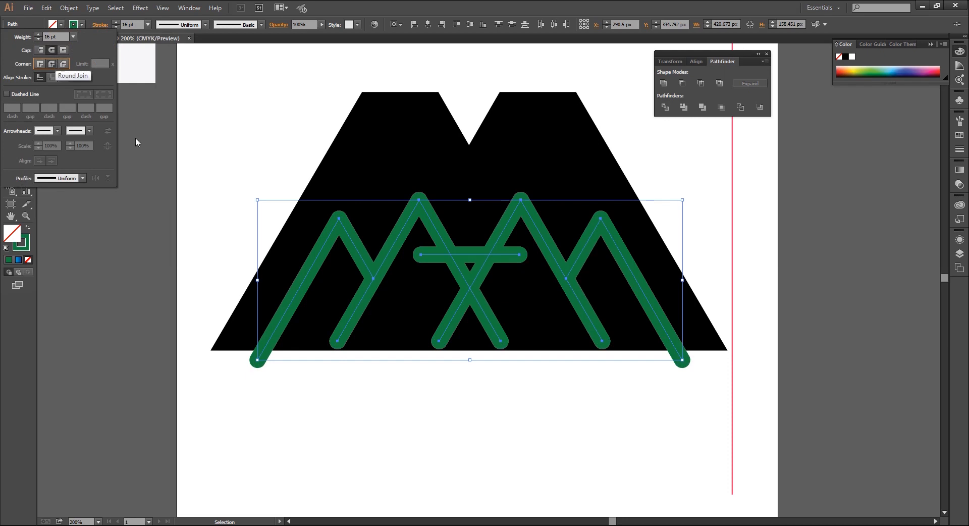
Step: Enlarge the black M proportionally around its centre to about 547 by 273 px and lock it
key("ctrl+minus")
left_click(670, 334)
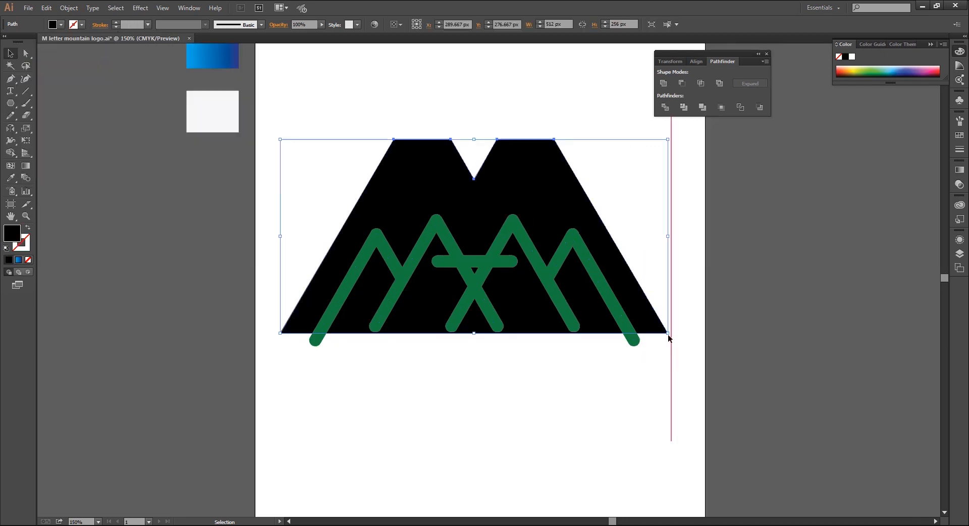
left_click_drag(667, 333, 681, 346)
left_click(607, 409)
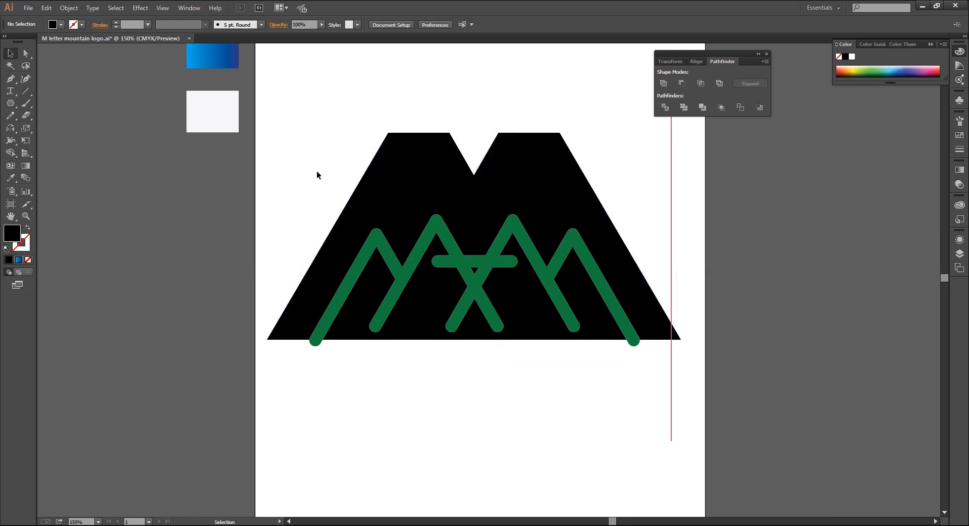
left_click(384, 167)
left_click(68, 8)
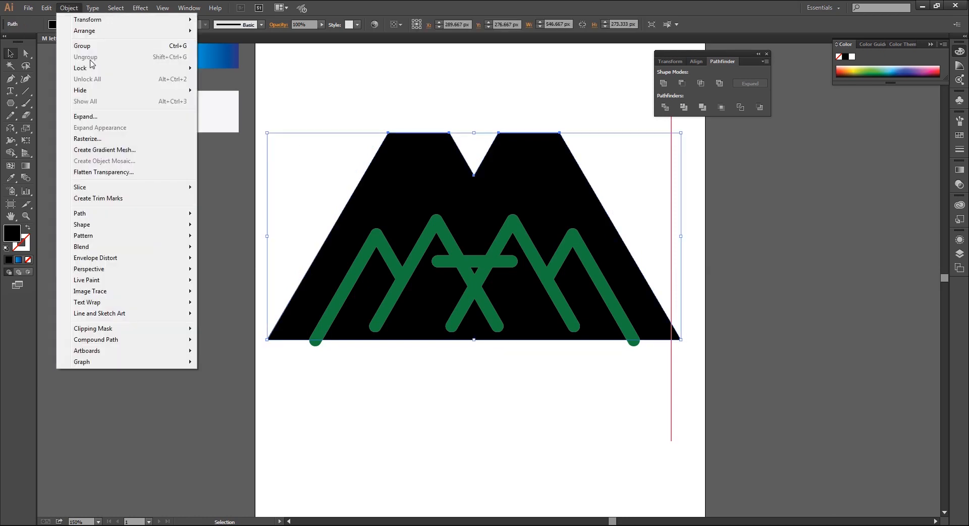
left_click(207, 68)
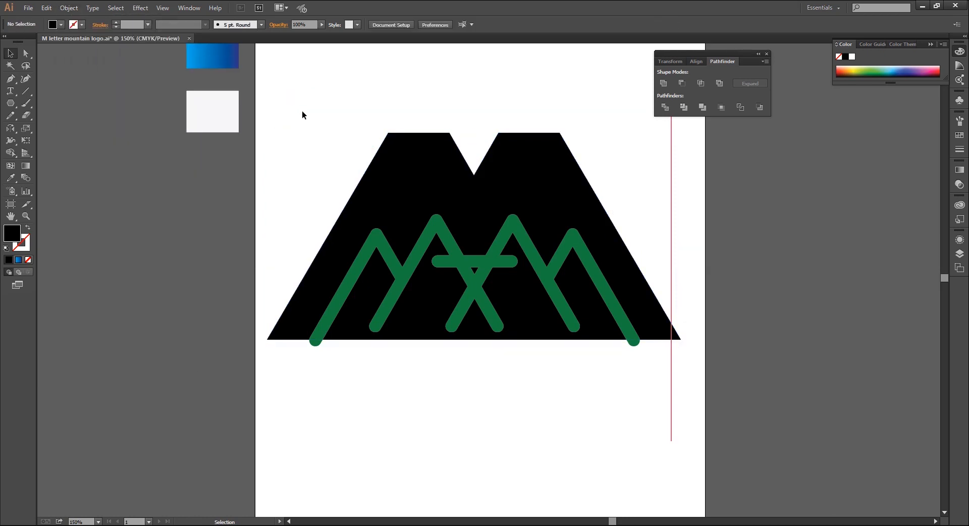
Step: Expand the fill and stroke of all green peak paths into shapes
mouse_move(309, 119)
left_mouse_down()
mouse_move(455, 321)
mouse_move(640, 438)
left_mouse_up()
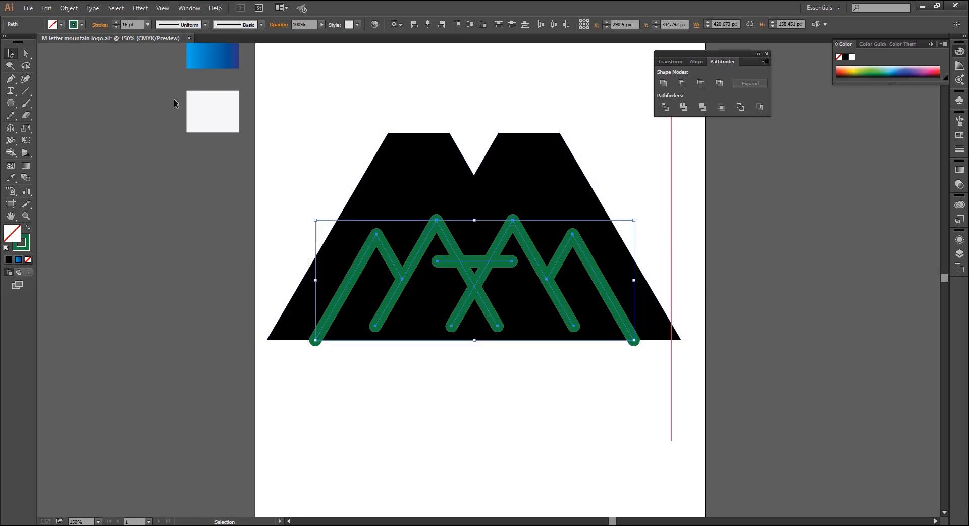
left_click(69, 7)
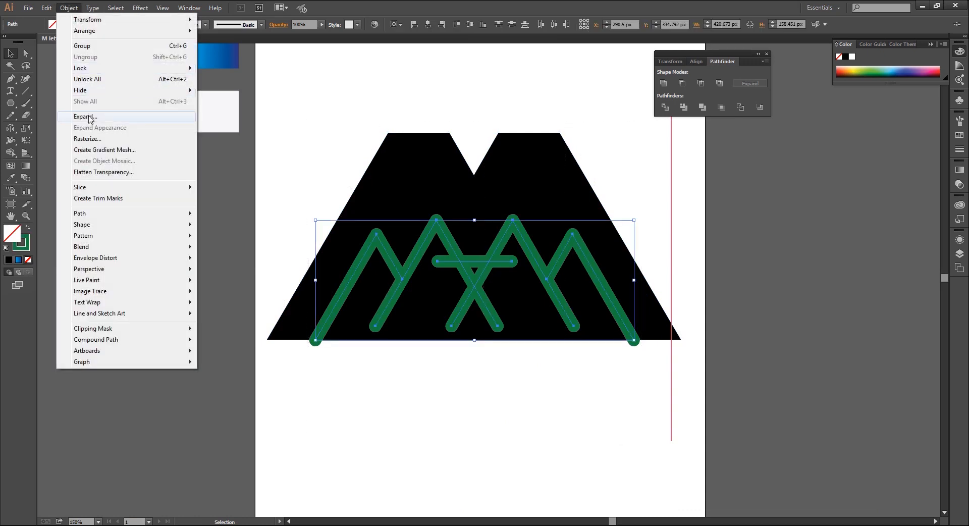
left_click(96, 117)
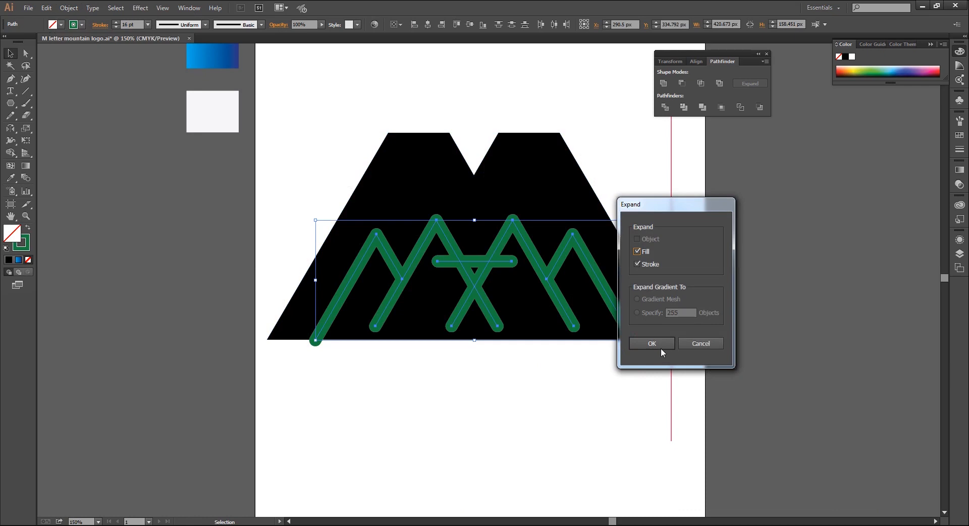
left_click(662, 347)
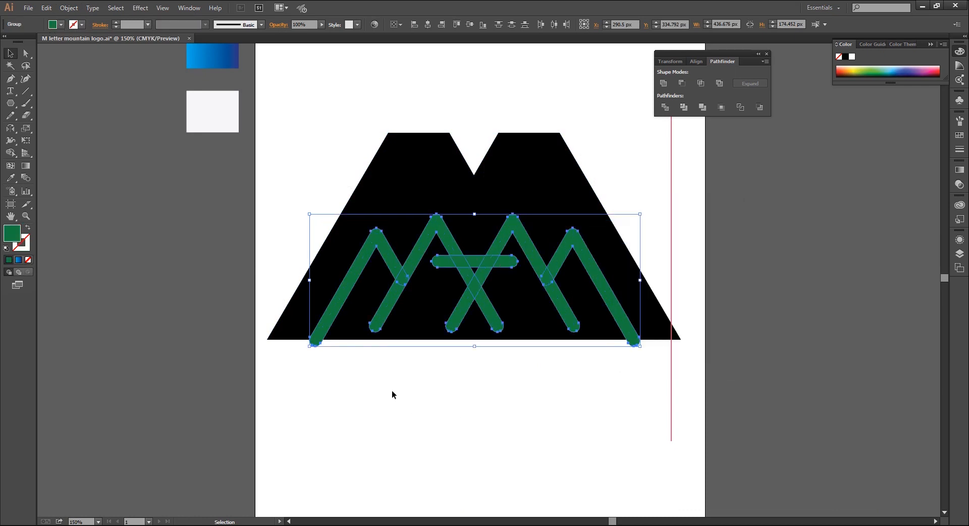
Step: Delete the green horizontal bar between the two central peaks
key("ctrl+plus")
left_click(440, 265)
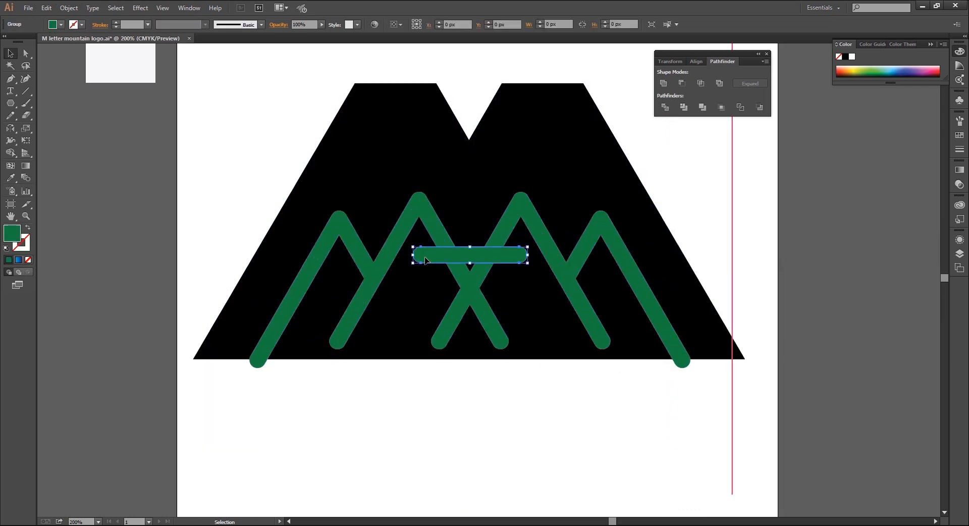
key("Delete")
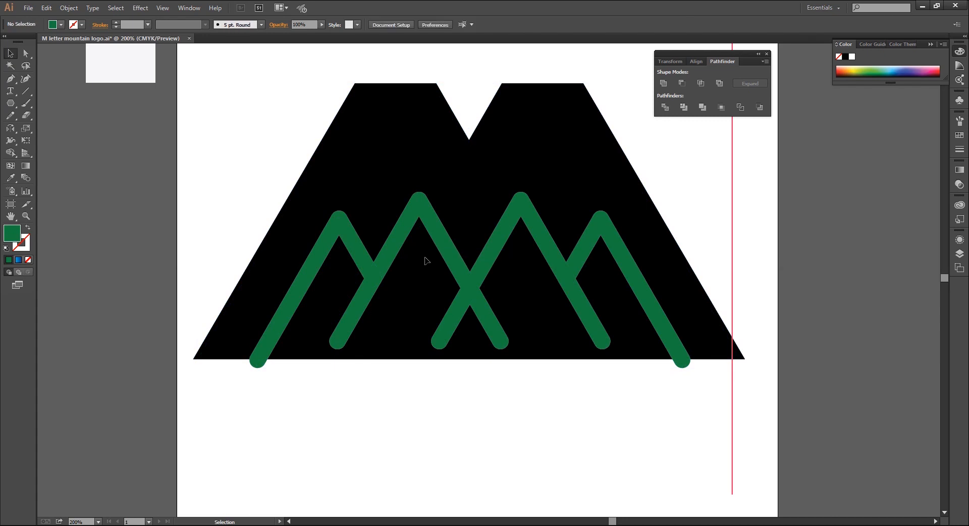
Step: Select the M and the peaks and remove the black area beneath the peaks and both central crossing leg ends with Shape Builder
key("ctrl+minus")
key("ctrl+minus")
left_click_drag(329, 154, 482, 293)
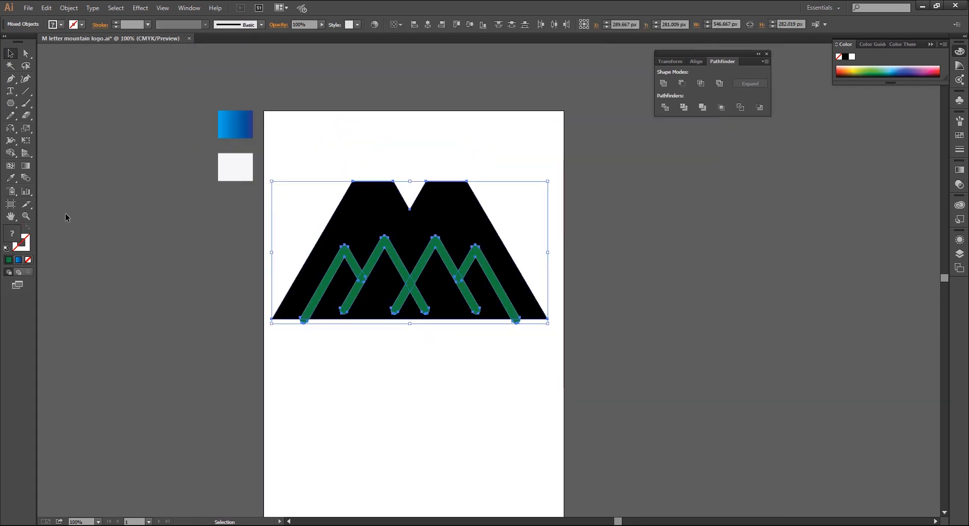
left_click(11, 152)
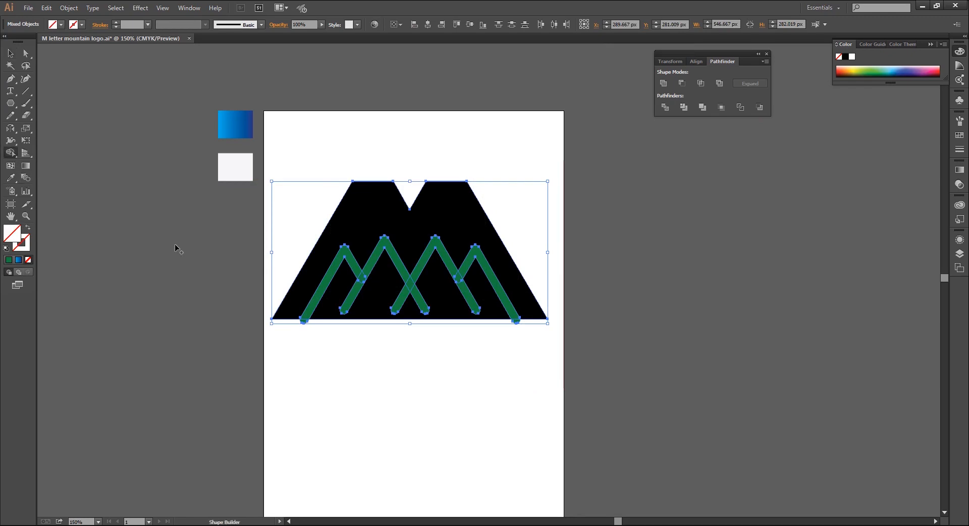
key("ctrl+plus")
left_click(264, 306, "alt")
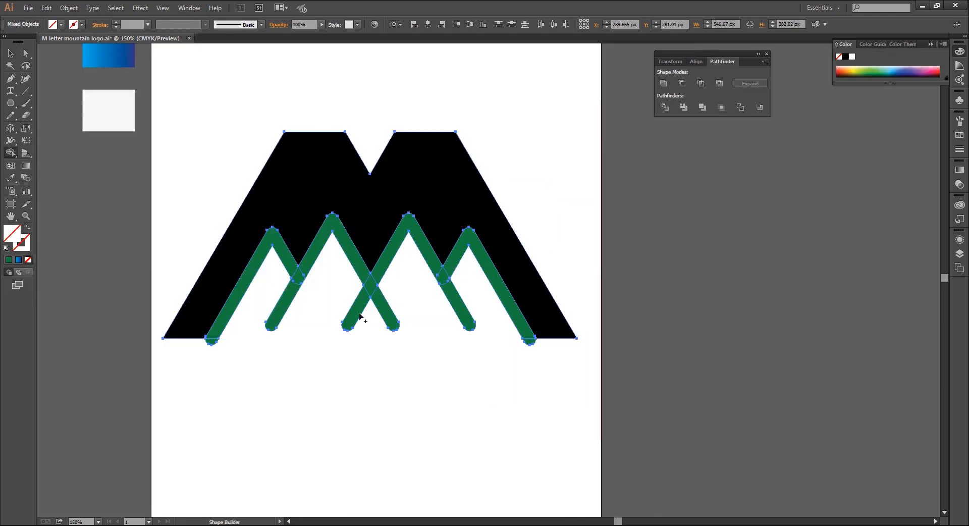
left_click(354, 313, "alt")
left_click(382, 311, "alt")
key("v")
key("ctrl+minus")
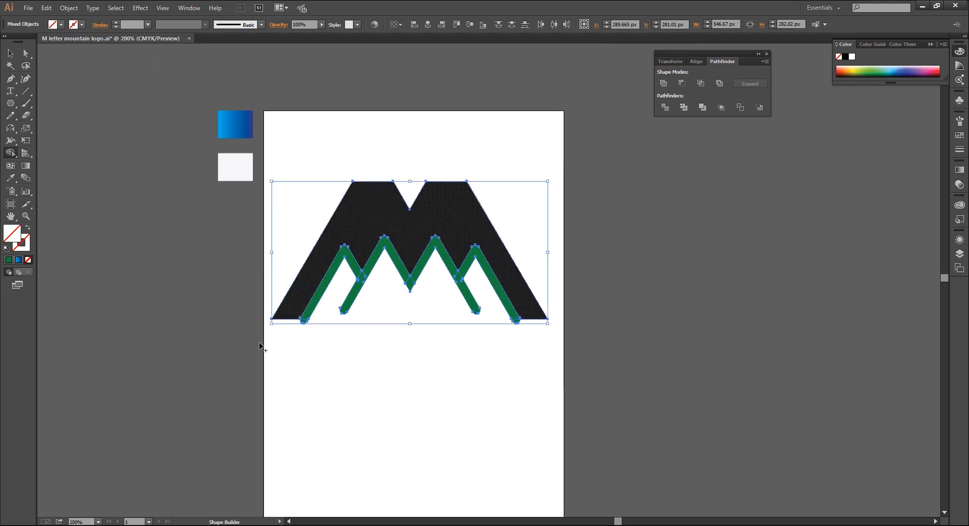
Step: Remove the outer green legs' rounded ends protruding below the M's bottom edge using the Shape Builder tool
key("ctrl+plus")
key("ctrl+plus")
left_click_drag(269, 361, 427, 300)
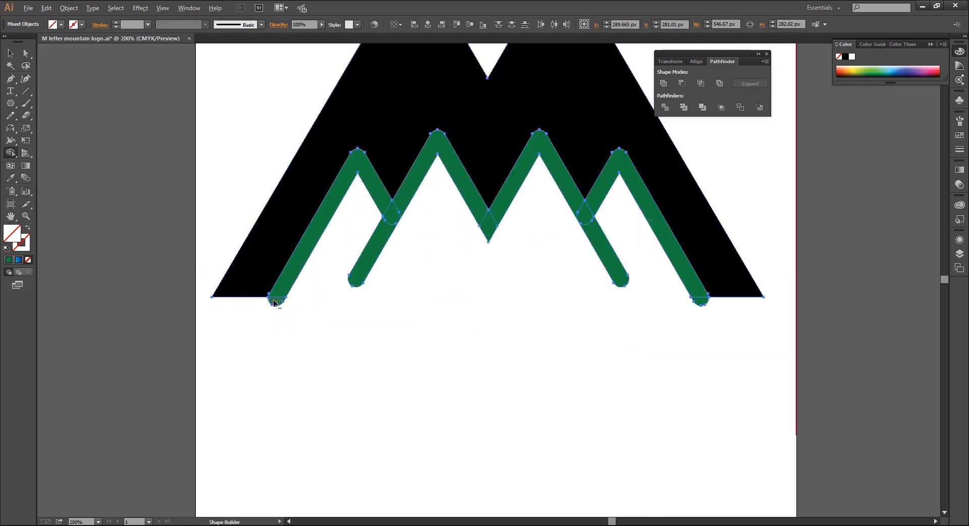
left_click(699, 303, "alt")
key("ctrl+minus")
key("ctrl+minus")
left_click(10, 53)
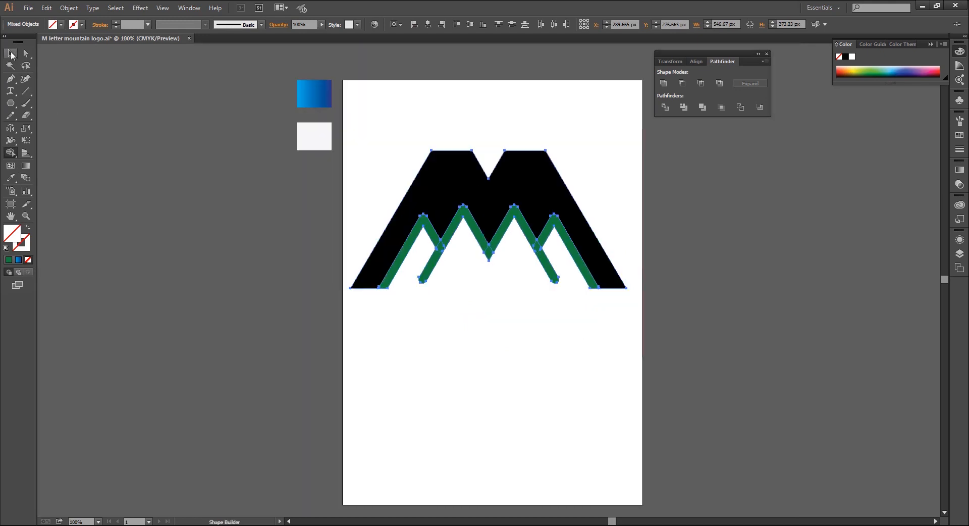
left_click(509, 368)
Step: Unite the black M and the green peaks into a single shape with Pathfinder
key("ctrl+minus")
left_click_drag(528, 254, 555, 318)
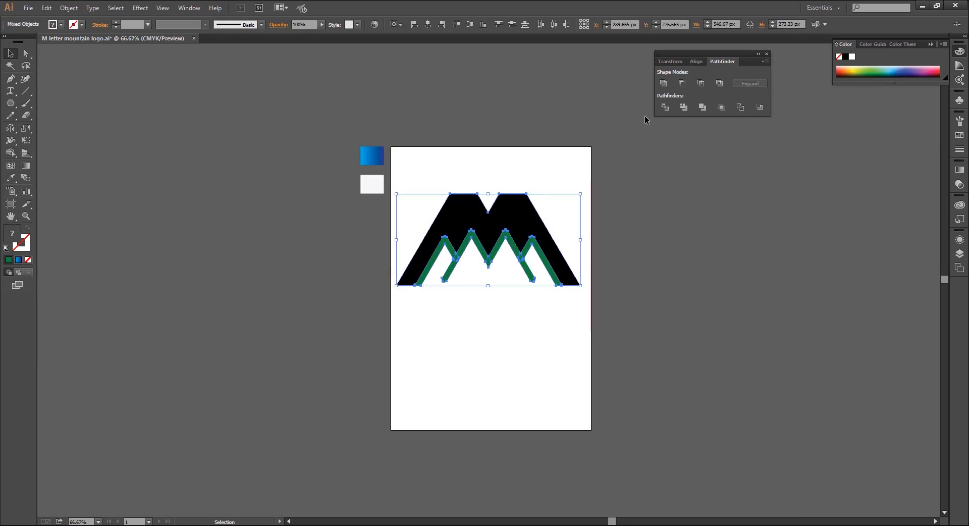
left_click(662, 83)
left_click(477, 338)
Step: Round the inner bottom corners of both outer legs of the M using live corners
key("ctrl+plus")
key("ctrl+plus")
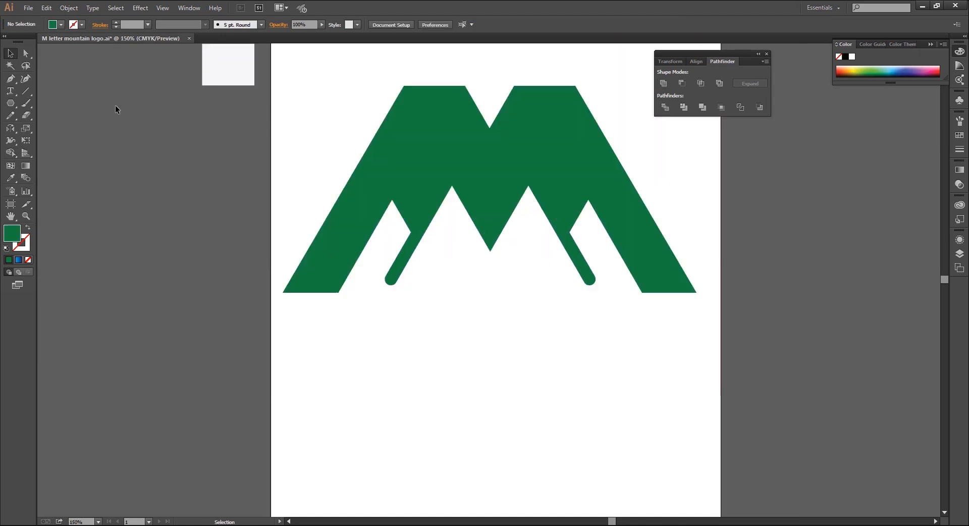
left_click(25, 54)
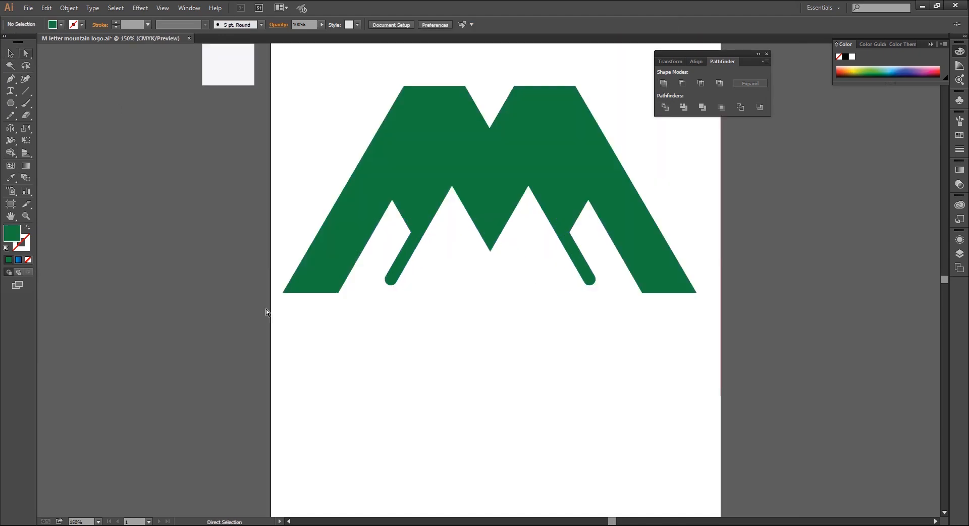
left_click(339, 292)
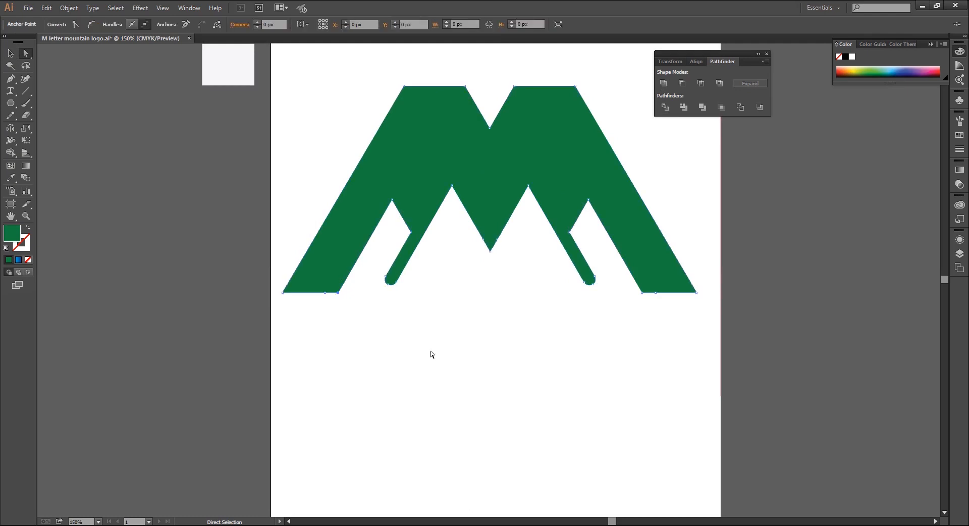
left_click(641, 292, "shift")
left_click_drag(650, 265, 671, 218)
left_click(403, 326)
Step: Round the outer bottom corners of both outer legs to a radius of about 10 px
left_click(283, 292)
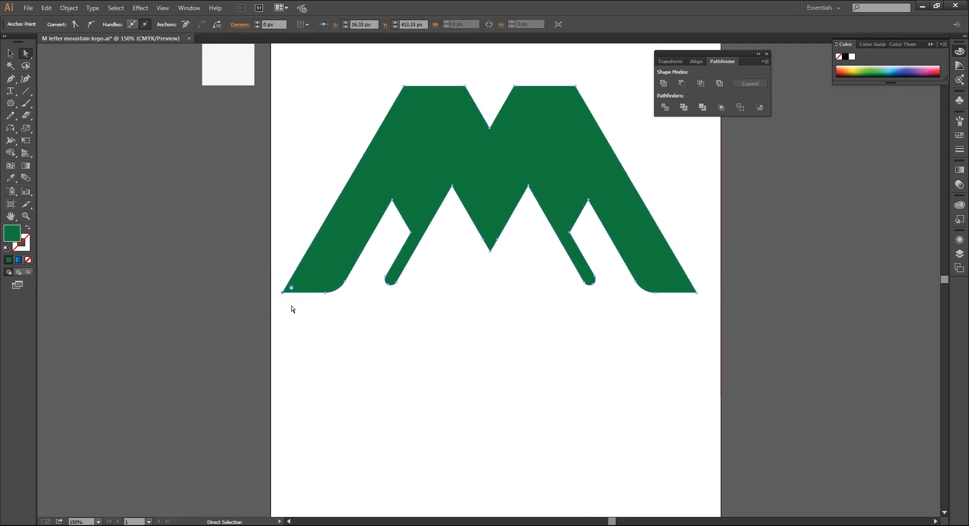
left_click(690, 291)
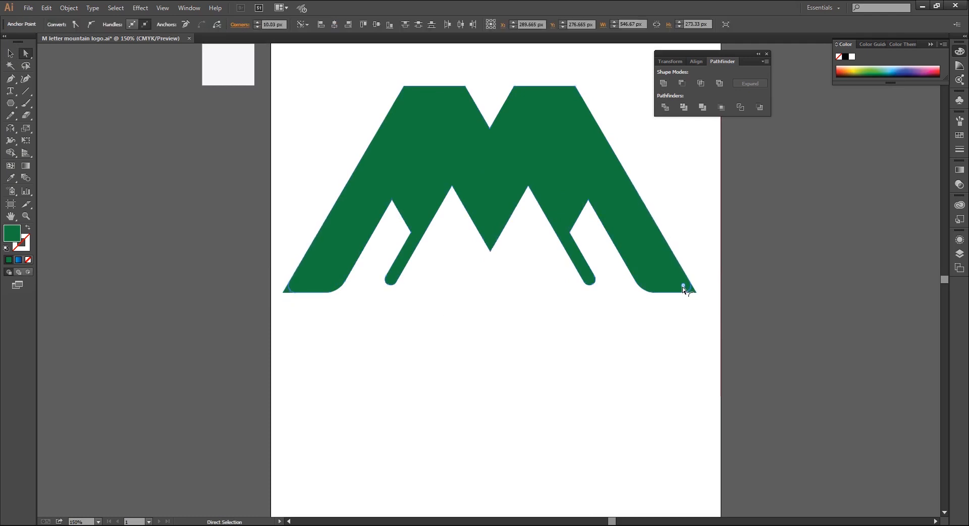
left_click_drag(682, 287, 674, 351)
left_click(497, 403)
Step: Round the M's downward-pointing central tip to a radius of about 10.7 px
scroll(489, 290, "up", 2)
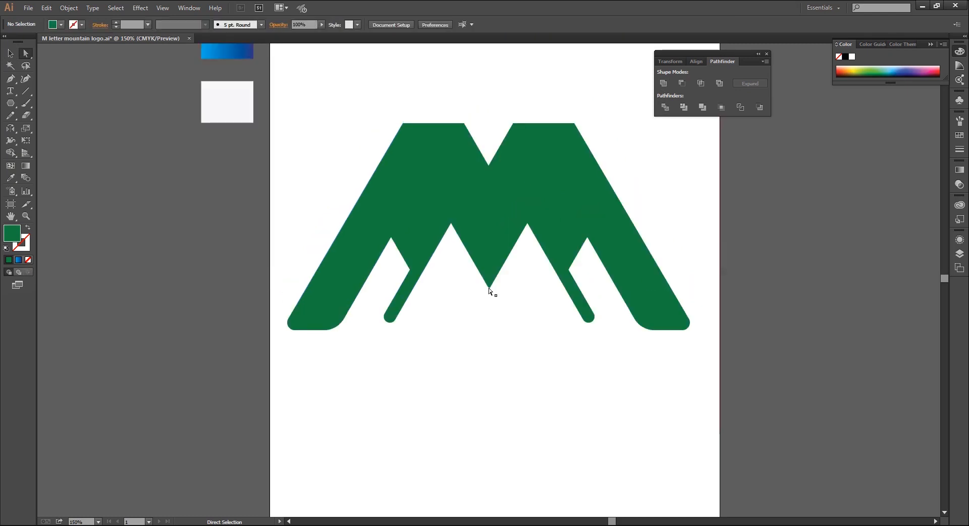
left_click(489, 290)
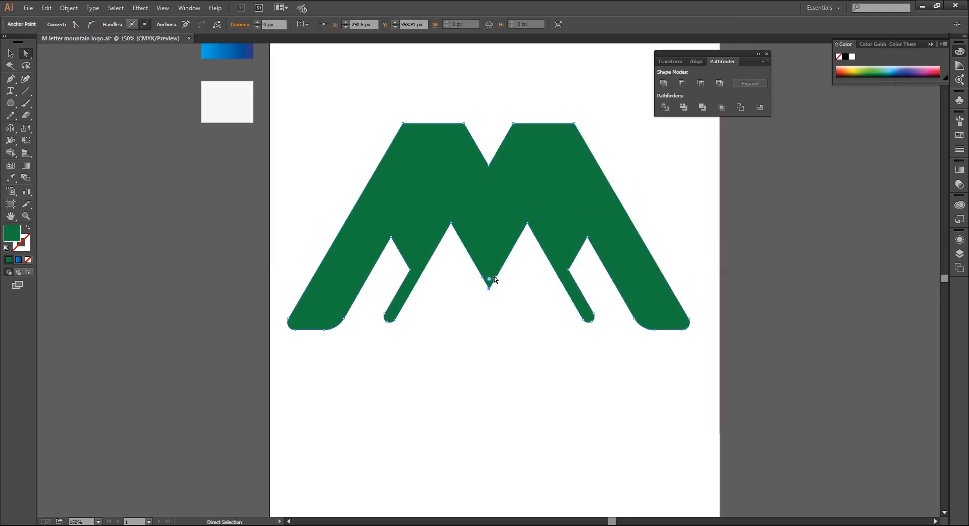
left_click_drag(502, 306, 502, 305)
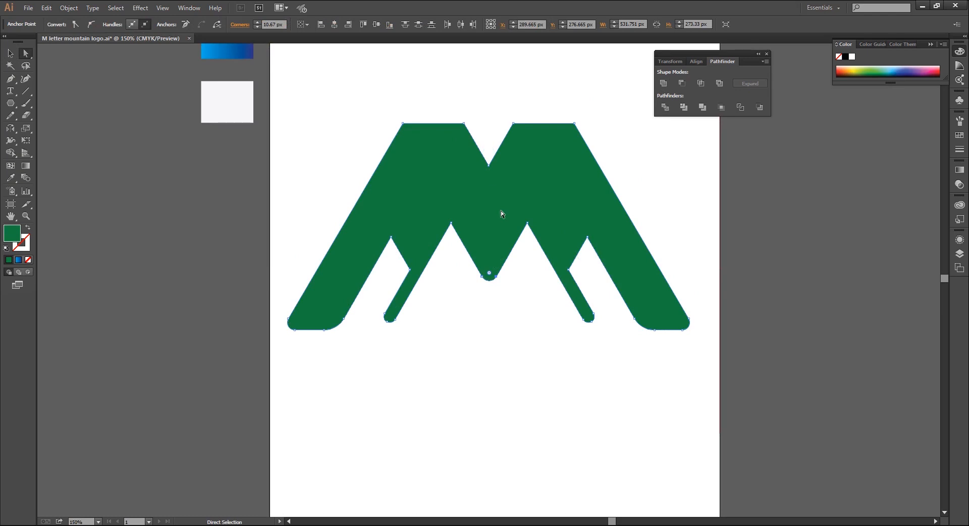
Step: Round the top corners of both of the M's peaks to a radius of about 23 px using live corners
scroll(502, 212, "up", 1)
left_click(372, 113)
left_click_drag(372, 113, 566, 157)
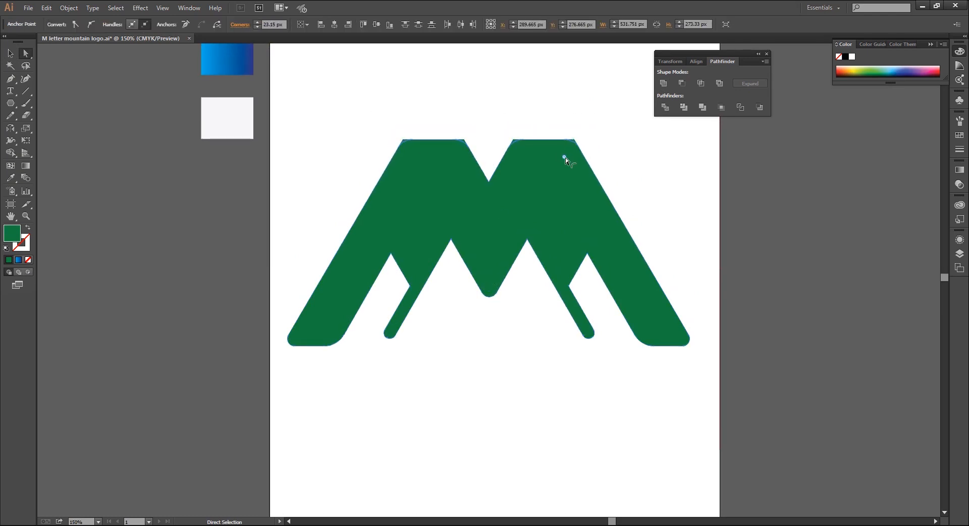
left_click(473, 348)
key("v")
Step: Fill the green M with the blue gradient sampled from the swatch beside the artboard
key("ctrl+minus")
left_click(431, 216)
key("ctrl+minus")
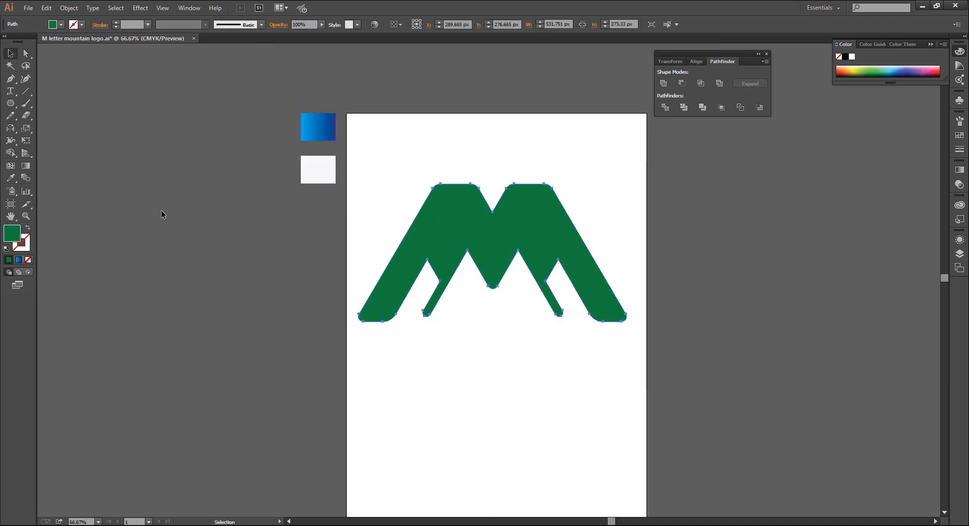
left_click(10, 178)
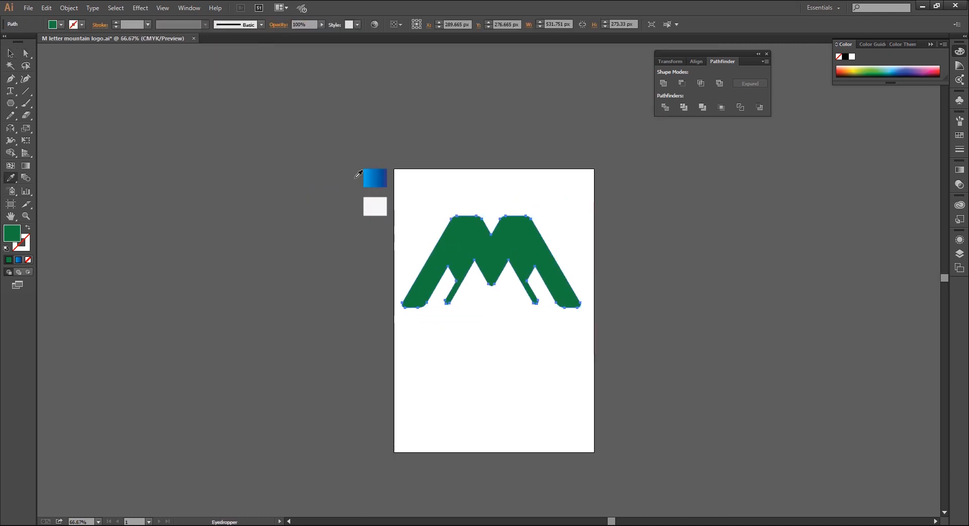
left_click(374, 172)
key("v")
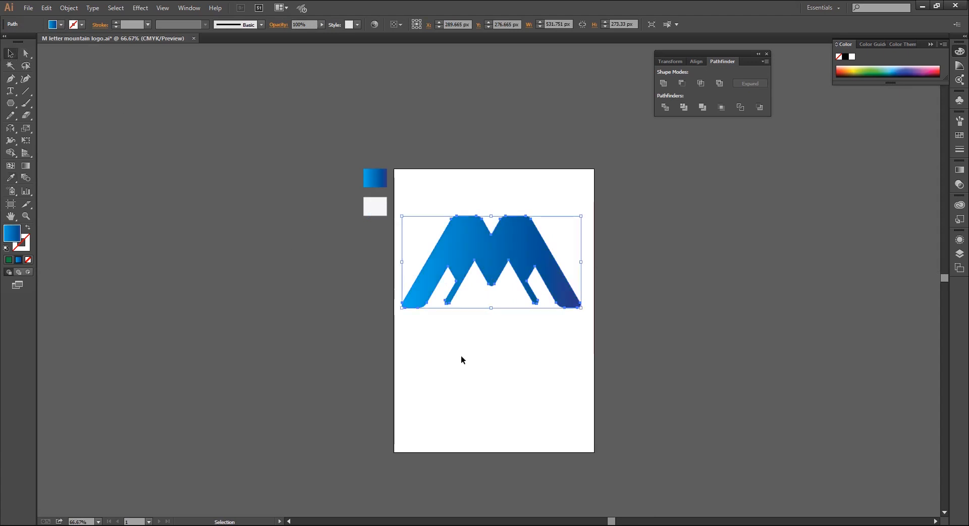
Step: Redirect the M's gradient vertically through its centre, from light blue above to dark blue below
left_click(462, 356)
key("ctrl+minus")
key("ctrl+plus")
key("ctrl+plus")
left_click(448, 246)
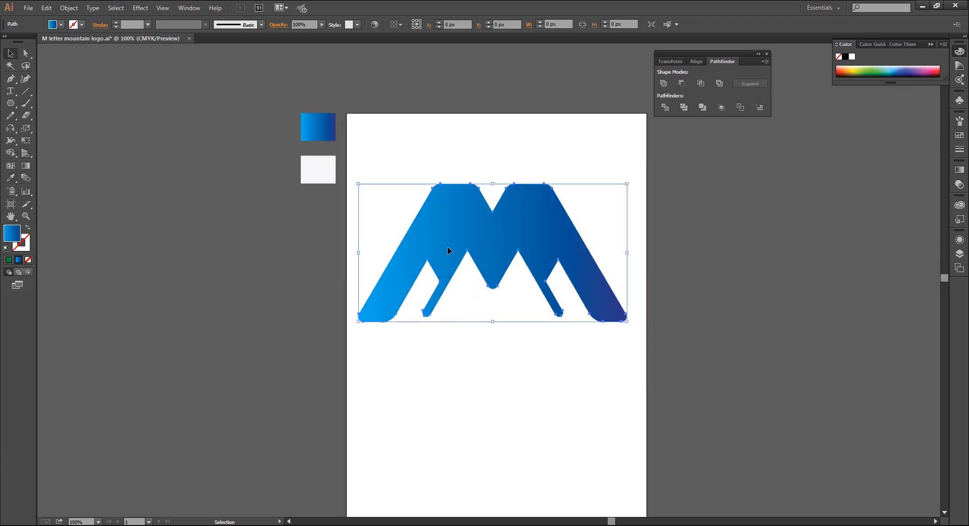
left_click(26, 166)
mouse_move(492, 140)
left_mouse_down()
mouse_move(476, 331)
mouse_move(492, 173)
left_mouse_up()
mouse_move(492, 140)
left_mouse_down()
mouse_move(512, 350)
mouse_move(558, 407)
mouse_move(534, 372)
left_mouse_up()
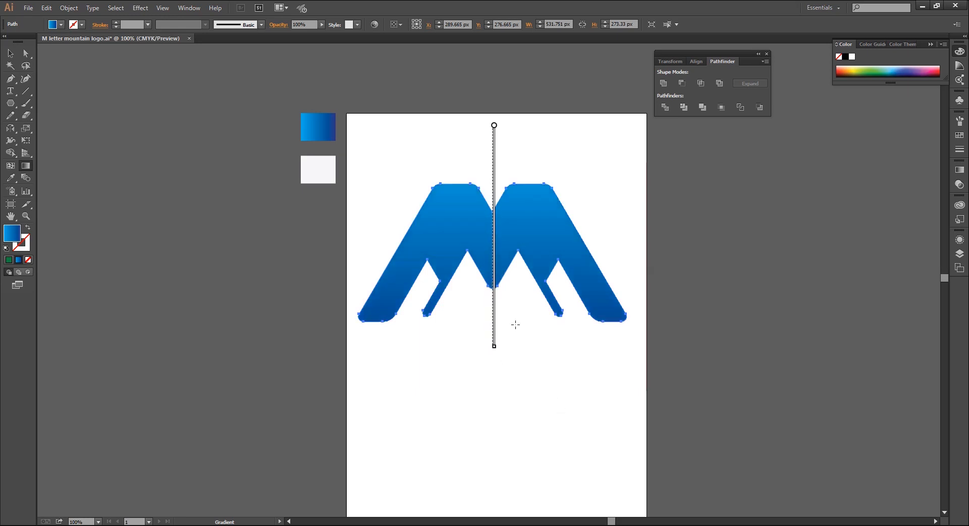
key("v")
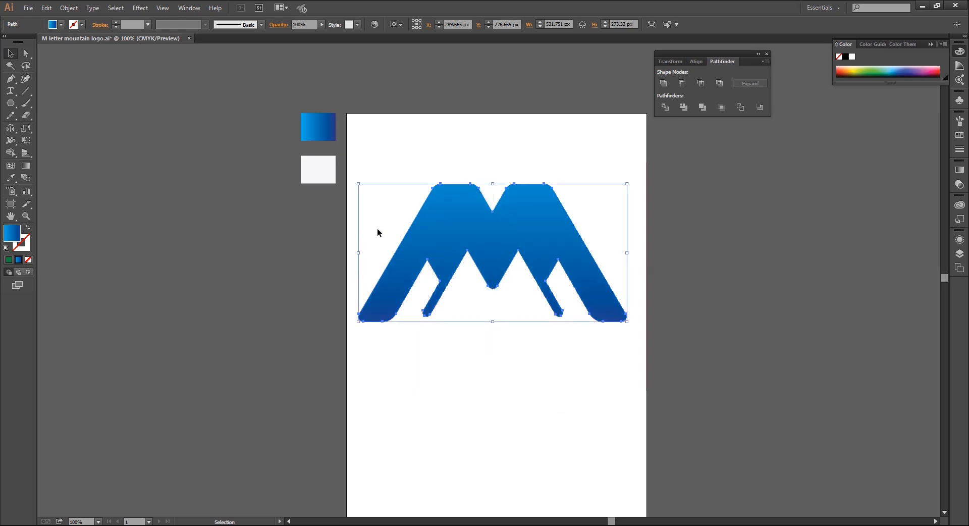
Step: Redraw the M's vertical gradient from just above the peaks to well below the legs and shift it slightly upward
left_click(377, 230)
key("ctrl+minus")
left_click(466, 239)
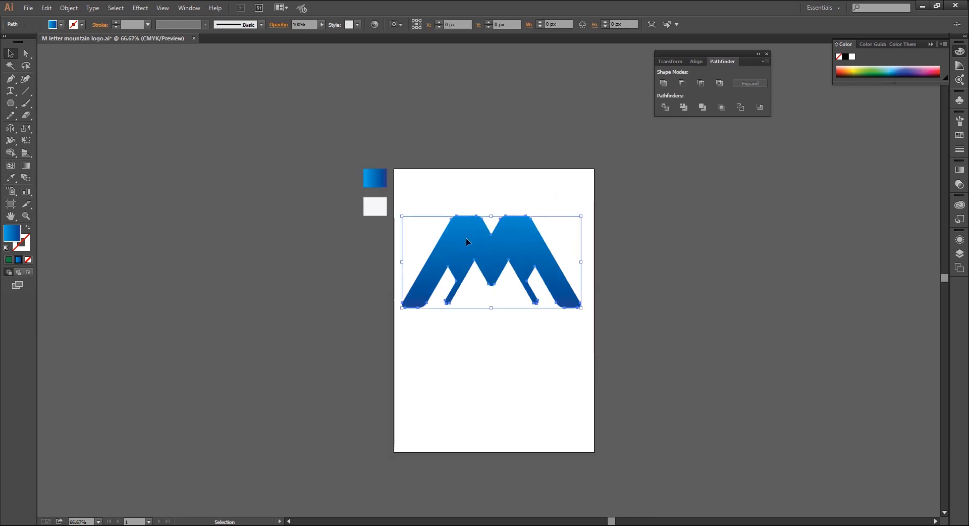
left_click(26, 165)
left_click_drag(491, 305, 491, 365)
mouse_move(492, 193)
left_mouse_down()
mouse_move(487, 338)
mouse_move(474, 353)
left_mouse_up()
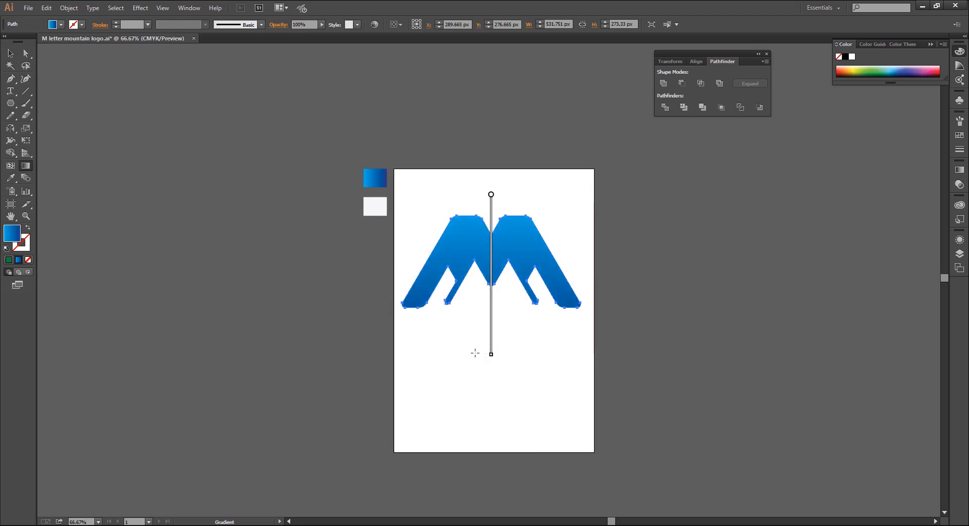
left_click_drag(497, 247, 497, 238)
left_click(10, 53)
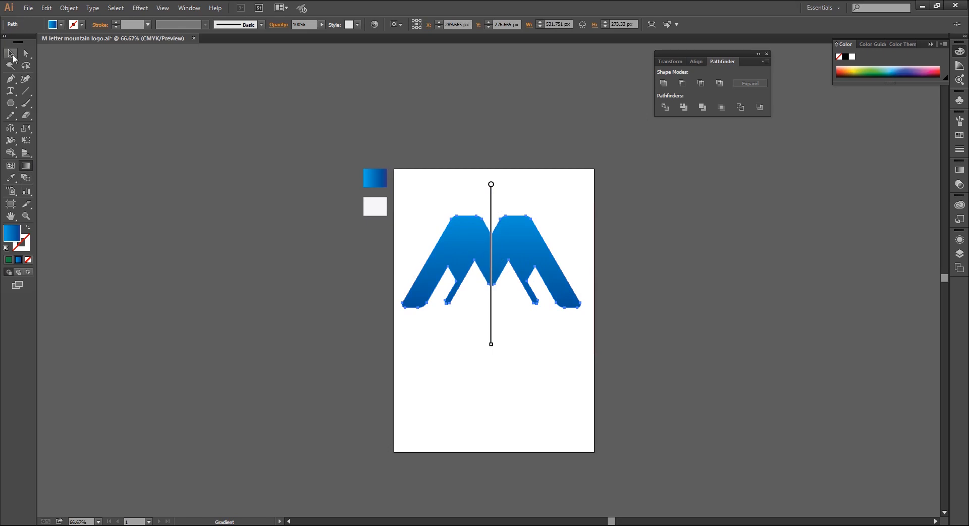
Step: Fine-tune the position of the vertical gradient on the M with the Gradient tool
left_click(429, 201)
key("ctrl+minus")
key("ctrl+plus")
key("ctrl+plus")
left_click(430, 200)
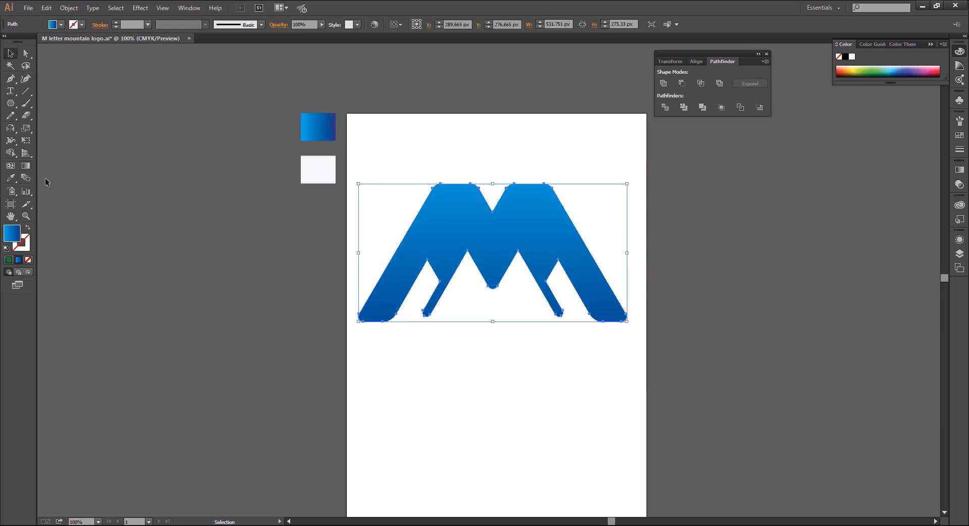
left_click(26, 166)
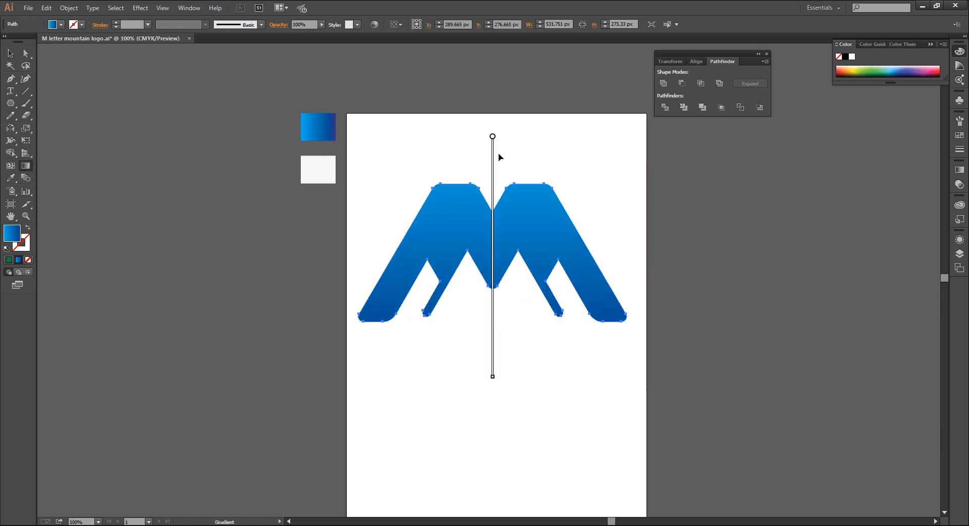
mouse_move(494, 165)
left_mouse_down()
mouse_move(494, 155)
mouse_move(494, 175)
left_mouse_up()
mouse_move(491, 185)
left_click(10, 54)
left_click(426, 361)
Step: Scale the M down proportionally about its centre to leave wider margins on the artboard
left_click(426, 236)
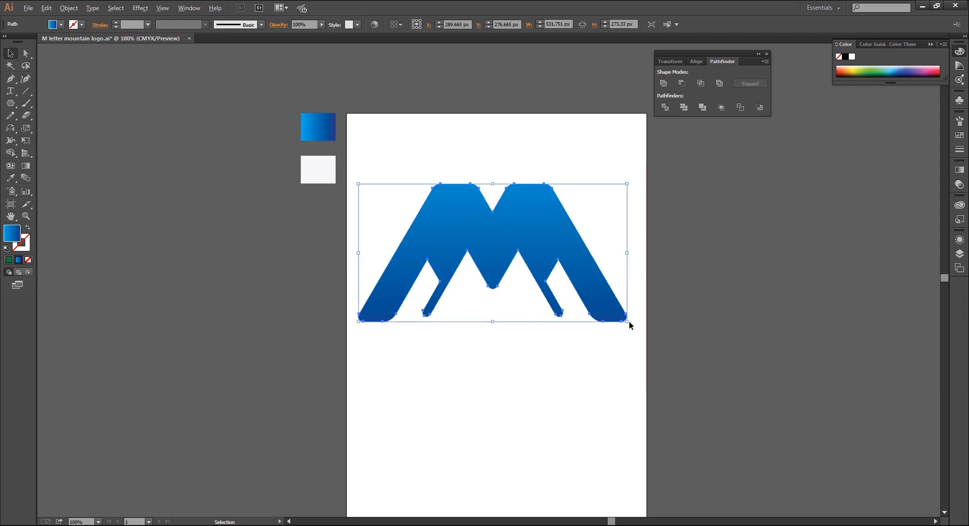
left_click_drag(626, 322, 564, 333)
left_click(517, 361)
Step: Add the point text "mountain" below the M with the regular Type tool
key("ctrl+plus")
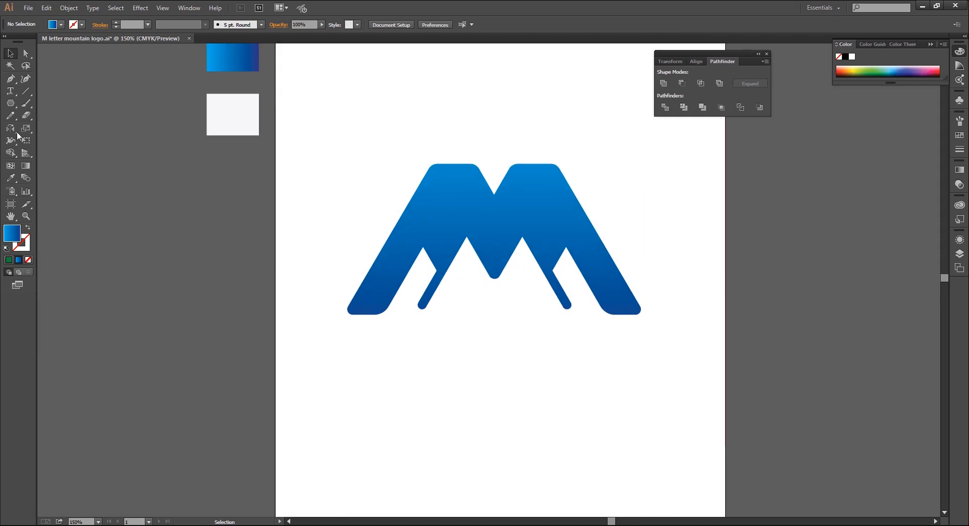
left_click(11, 94)
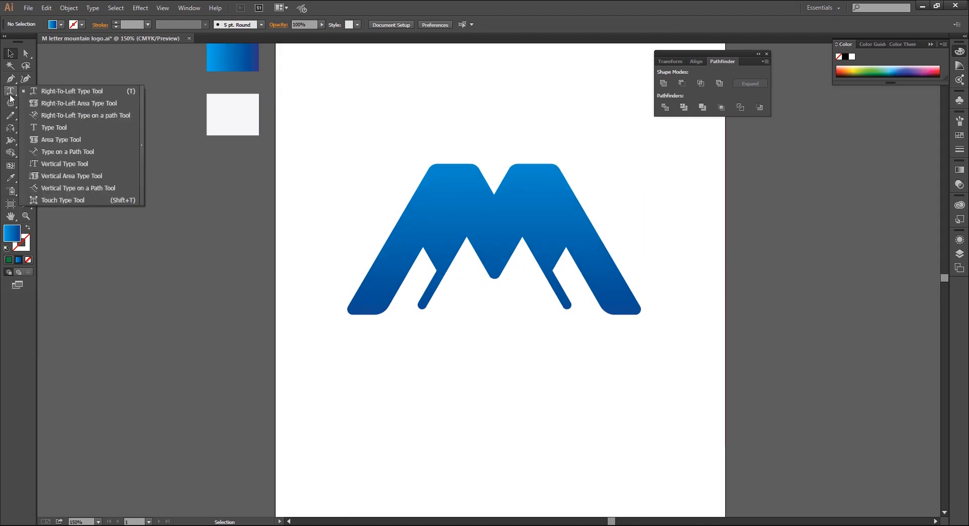
left_click(53, 127)
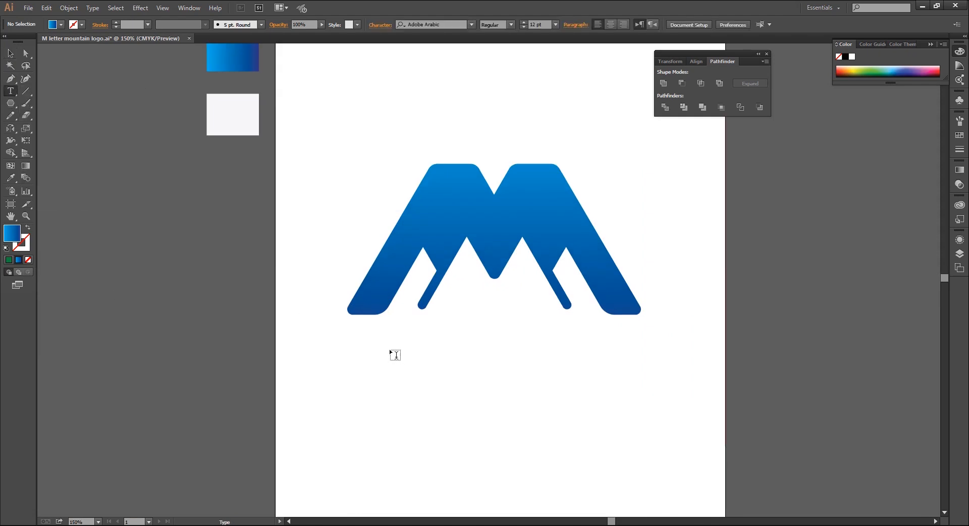
left_click(399, 381)
type("mounta")
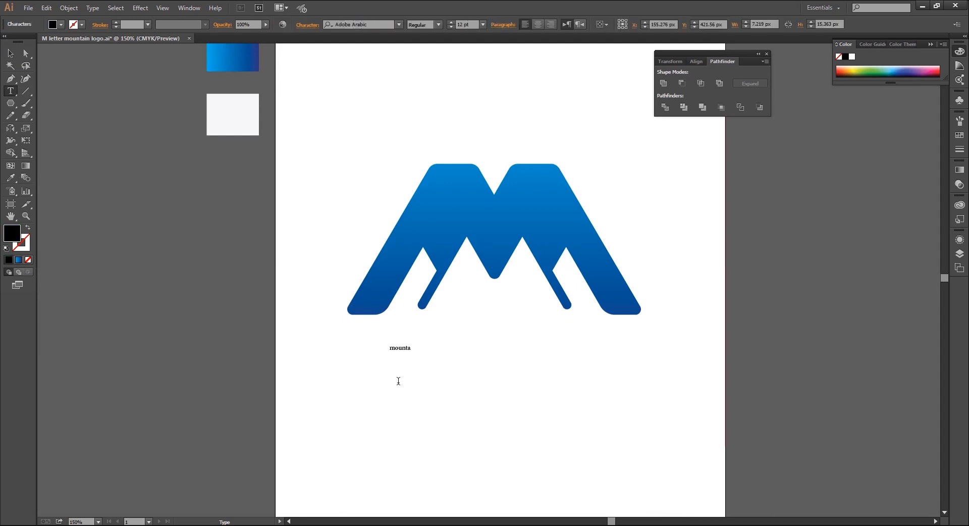
key("Escape")
Step: Enlarge the "mountain" text to about 139 pt and place it directly beneath the M
left_click_drag(418, 354, 555, 416)
left_click_drag(465, 353, 553, 362)
key("ctrl+1")
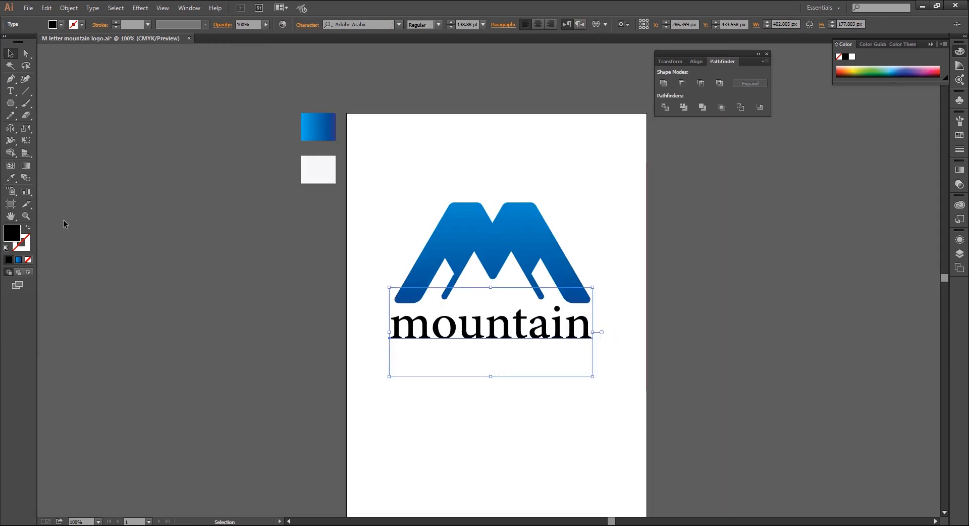
Step: Open the character settings and set the "mountain" text's font to Cabin Medium
left_click(188, 8)
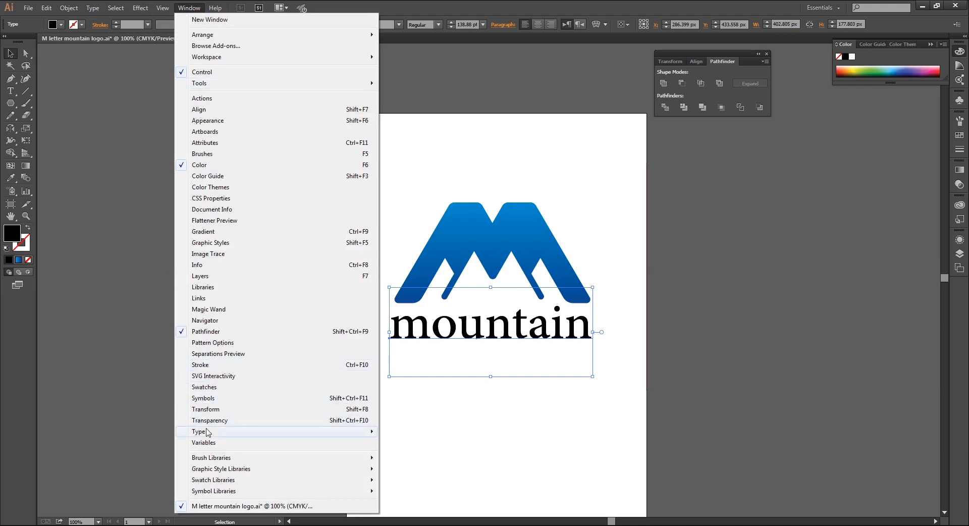
mouse_move(316, 433)
left_click(407, 431)
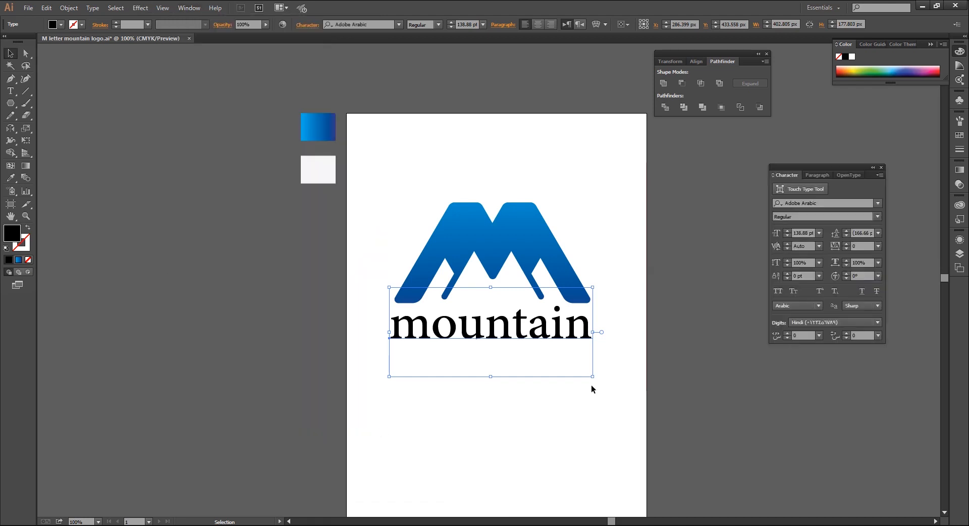
key("BackSpace")
type("c")
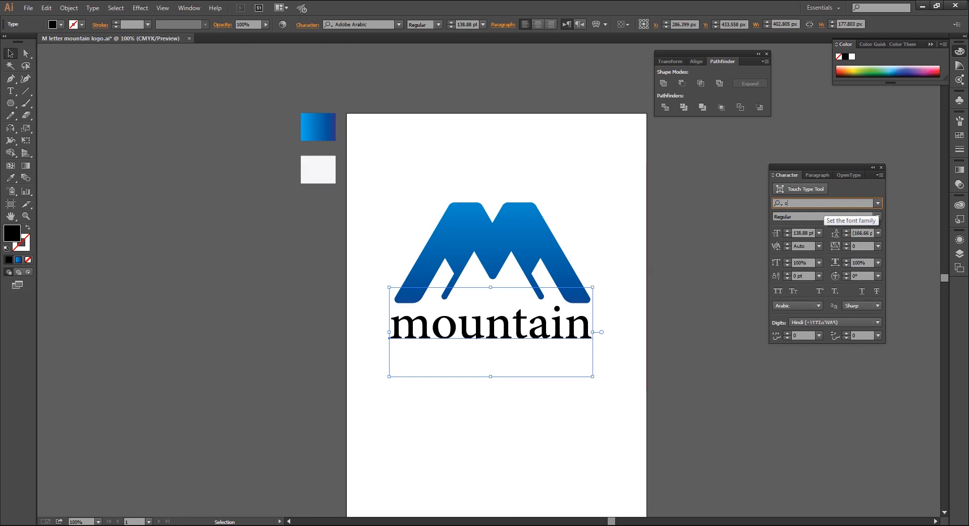
type("abin")
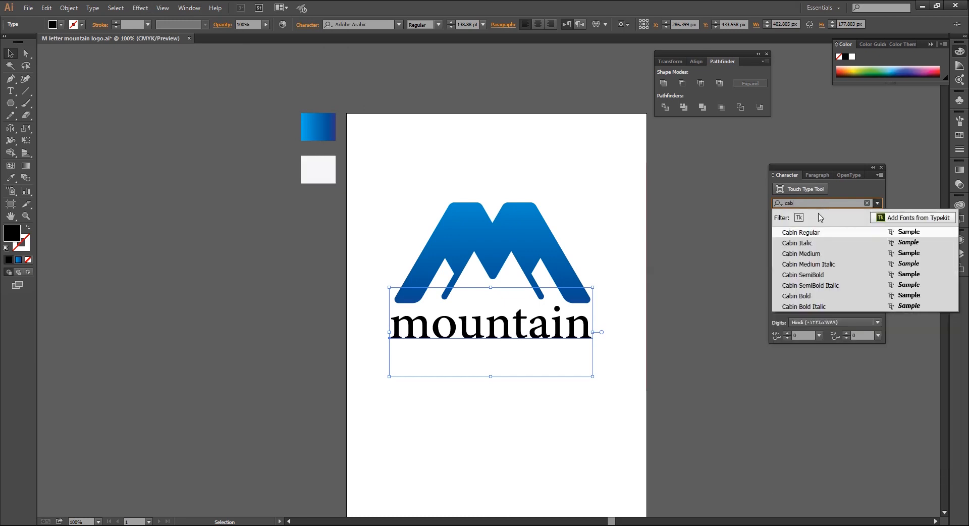
left_click(804, 255)
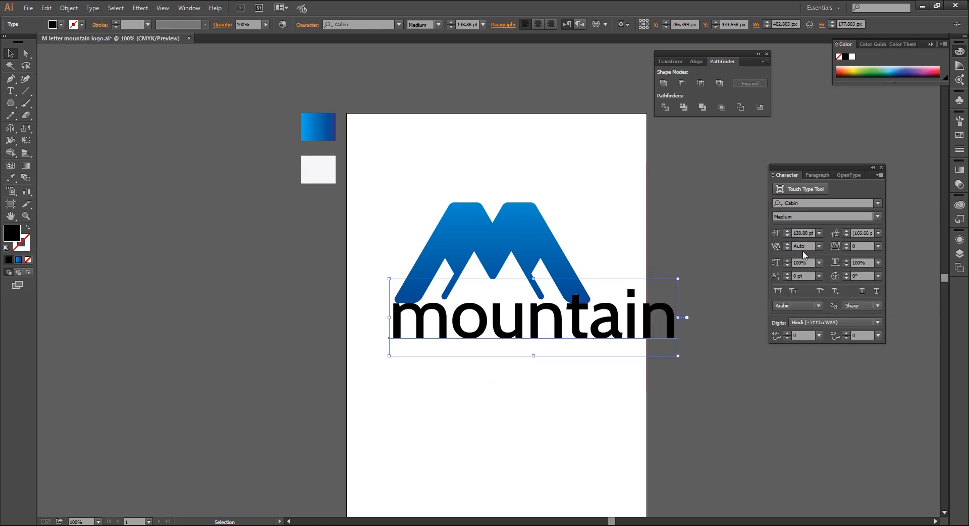
Step: Set the text in All Caps, move it below the M and scale it down to about 69 pt
left_click(776, 291)
left_click_drag(586, 326, 553, 341)
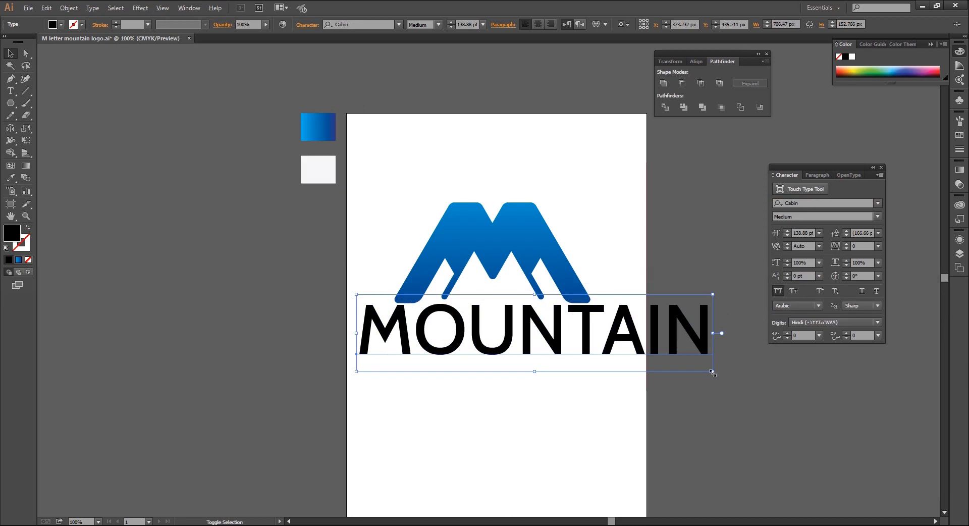
left_click_drag(712, 373, 570, 329)
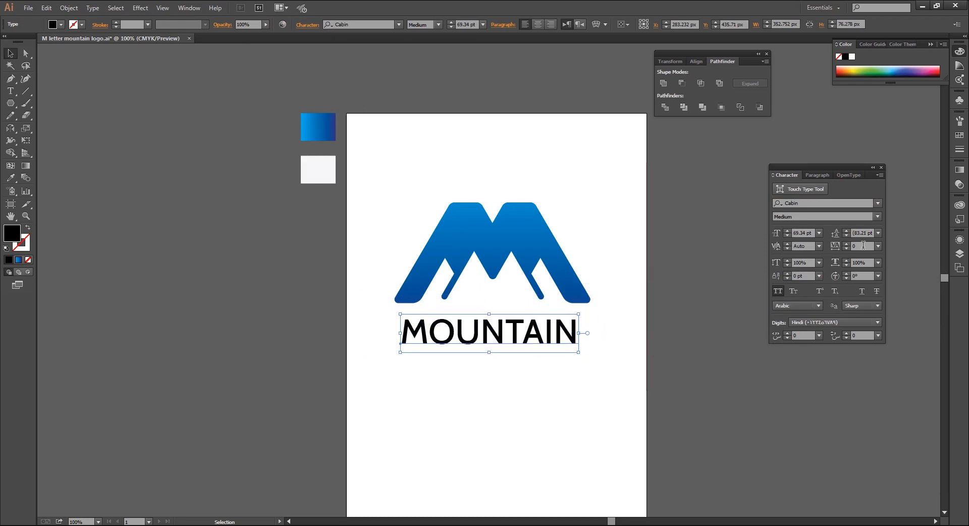
Step: Set the MOUNTAIN text's tracking to 200 and scale it down to about 58 pt
left_click(878, 246)
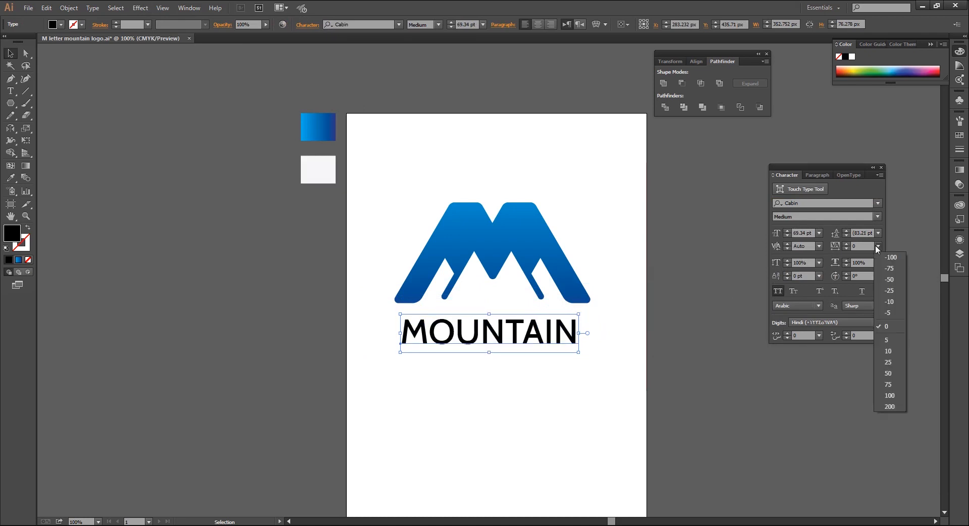
left_click(887, 395)
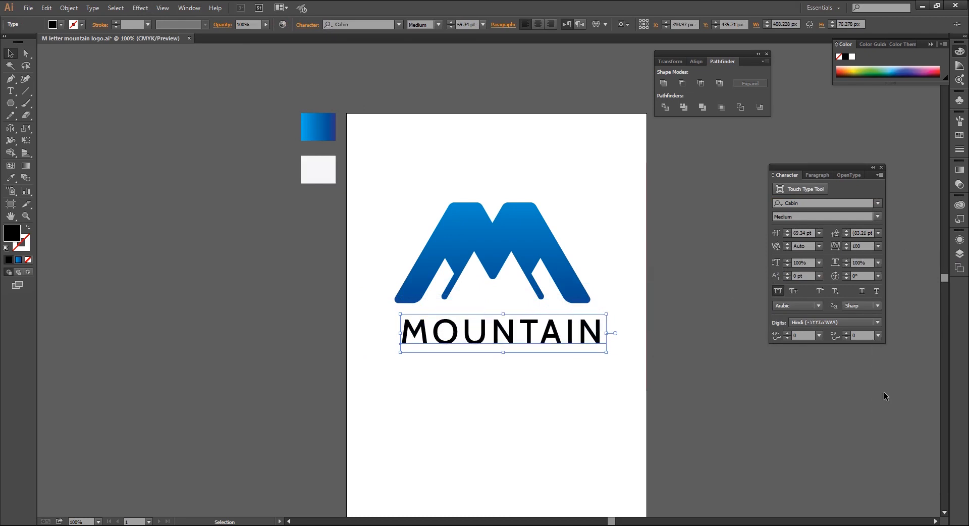
left_click(879, 246)
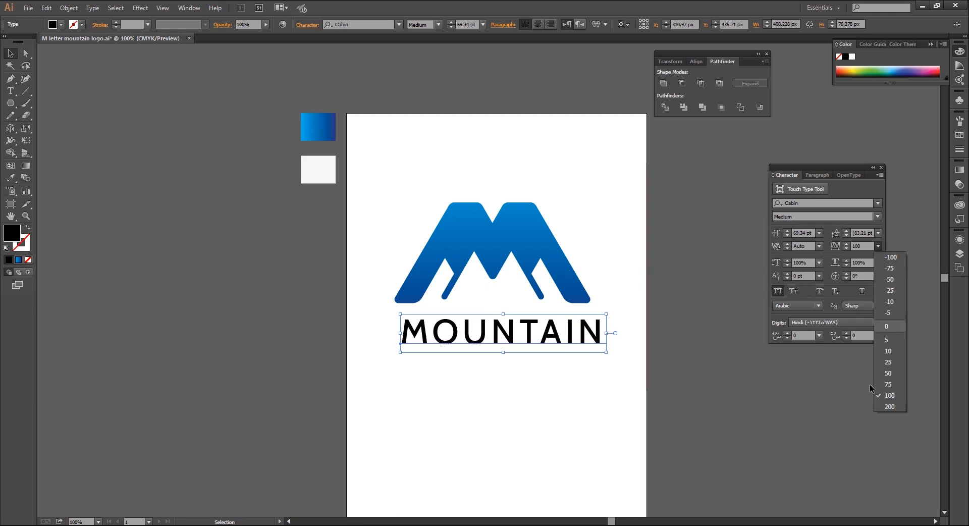
left_click(888, 408)
left_click_drag(635, 353, 629, 349)
Step: Centre the MOUNTAIN text horizontally on the M, using the M as the key object
left_click(617, 235)
left_click_drag(617, 236, 541, 351)
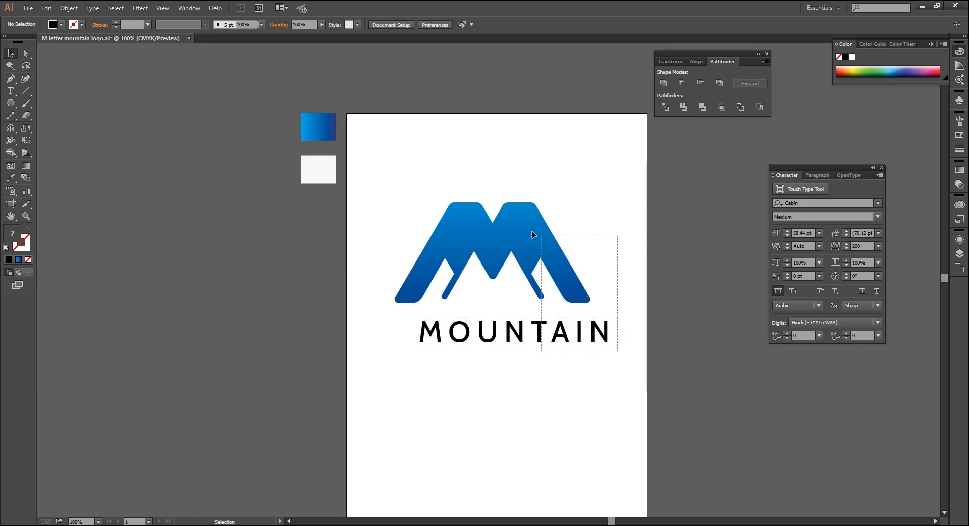
left_click_drag(532, 231, 530, 231)
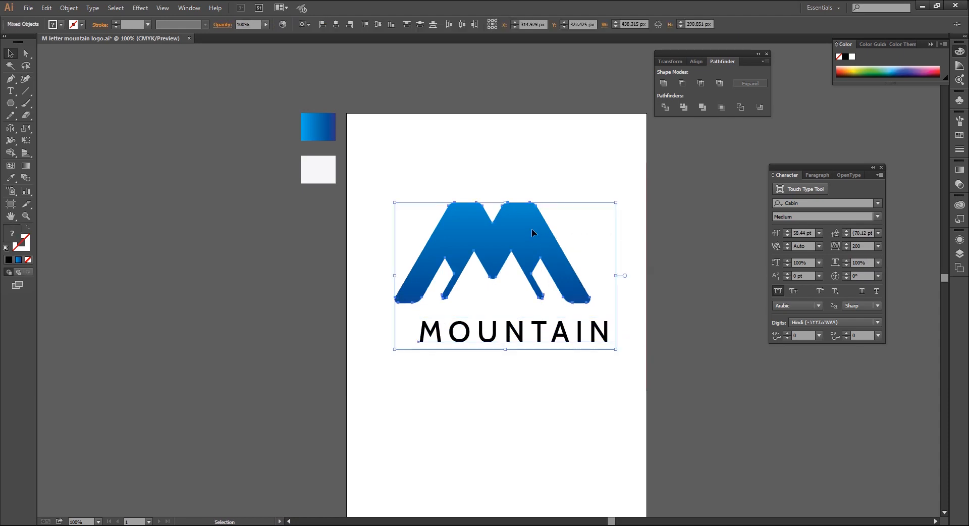
left_click(336, 24)
left_click(585, 360)
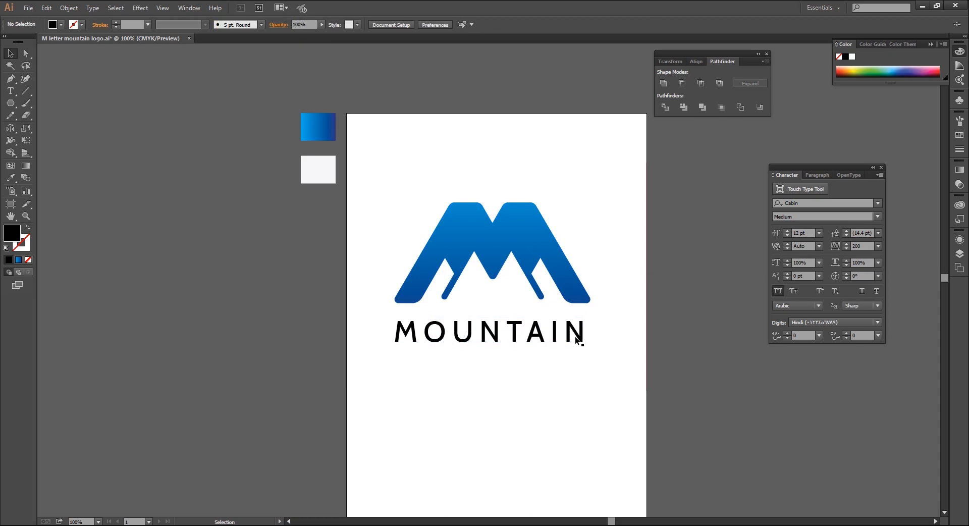
Step: Move the MOUNTAIN text up about 8 px, closer to the M
key("ctrl+plus")
left_click_drag(525, 356, 525, 350)
left_click(528, 443)
key("ctrl+minus")
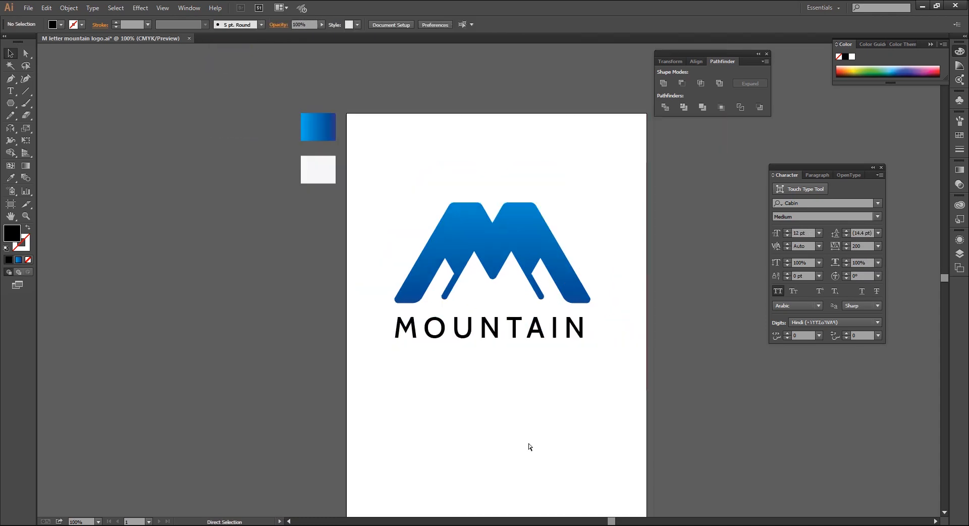
Step: Change the MOUNTAIN text's font style to Bold
left_click(583, 331)
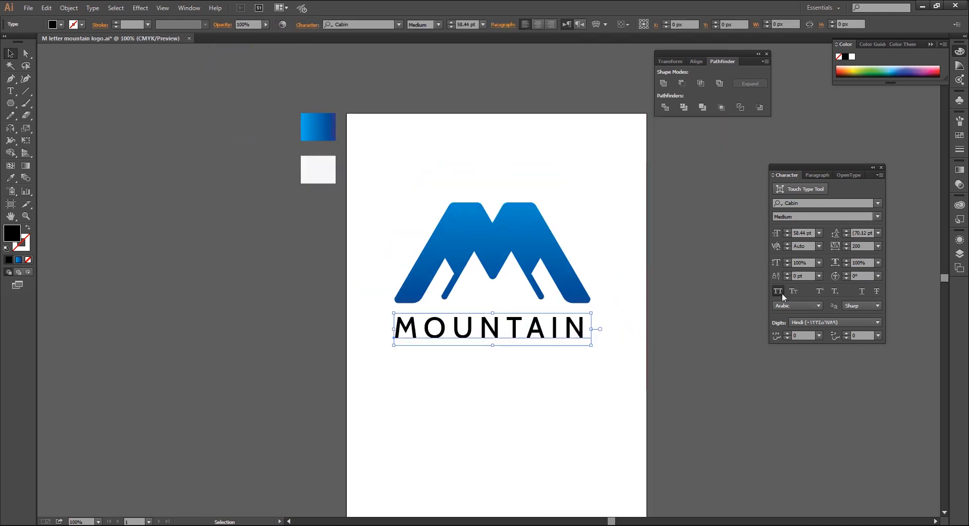
left_click(879, 217)
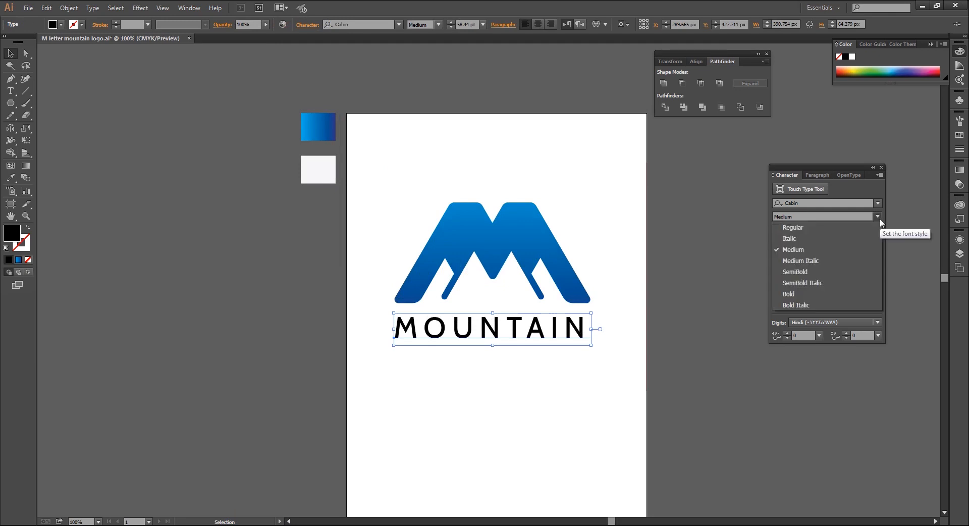
left_click(793, 294)
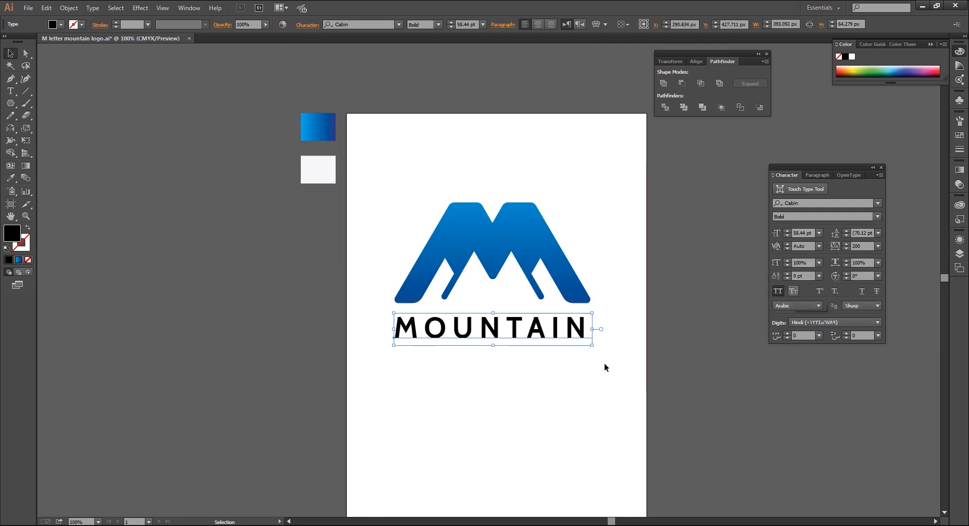
Step: Duplicate the MOUNTAIN text about 57 px straight down, beneath the original
left_click(288, 502)
key("ctrl+plus")
left_click_drag(459, 377, 458, 420)
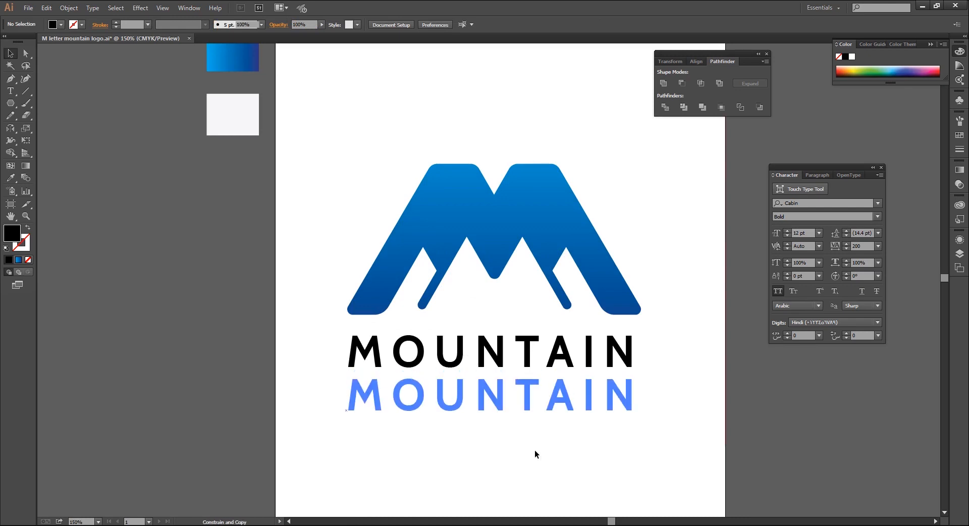
Step: Replace the wording of the lower MOUNTAIN copy with YOURTAGLINE
left_click(11, 91)
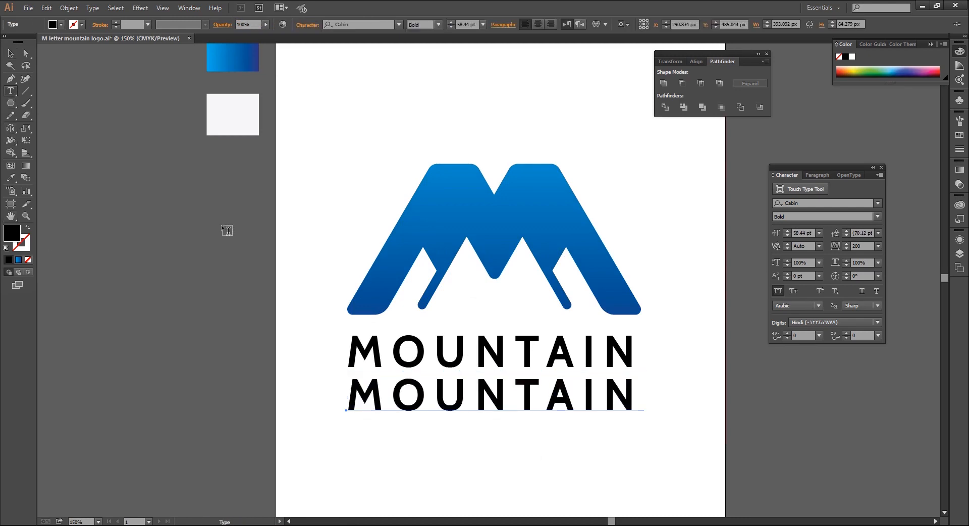
left_click(639, 392)
key("BackSpace")
key("BackSpace")
key("BackSpace")
key("BackSpace")
key("BackSpace")
key("BackSpace")
key("BackSpace")
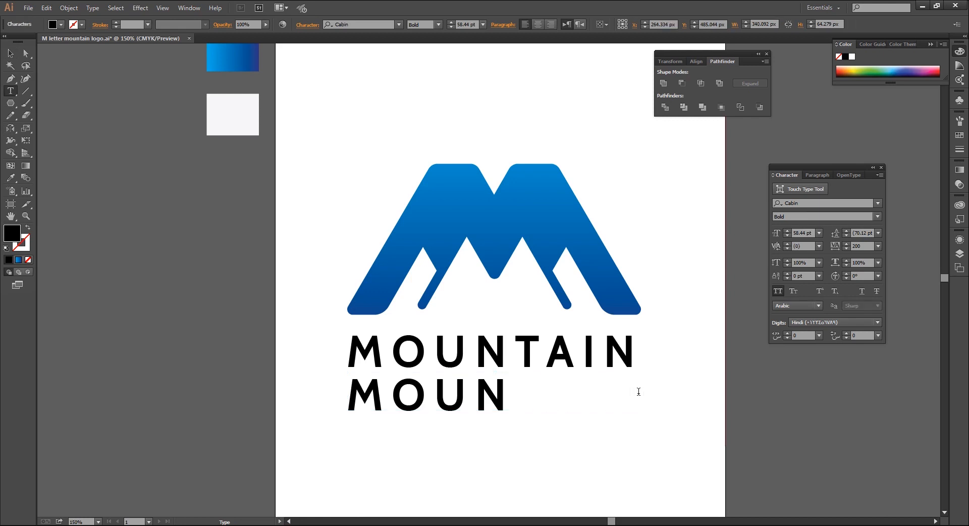
key("BackSpace")
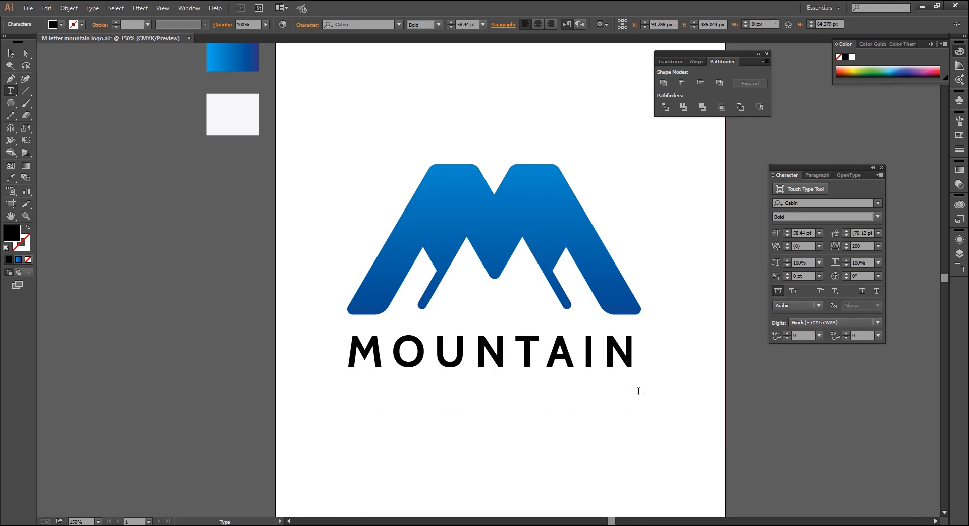
type("YO")
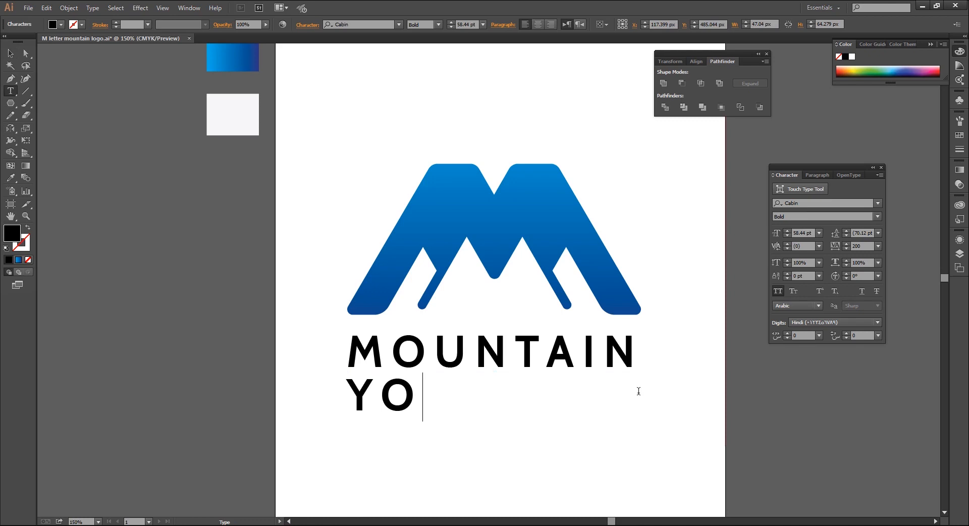
type("URT")
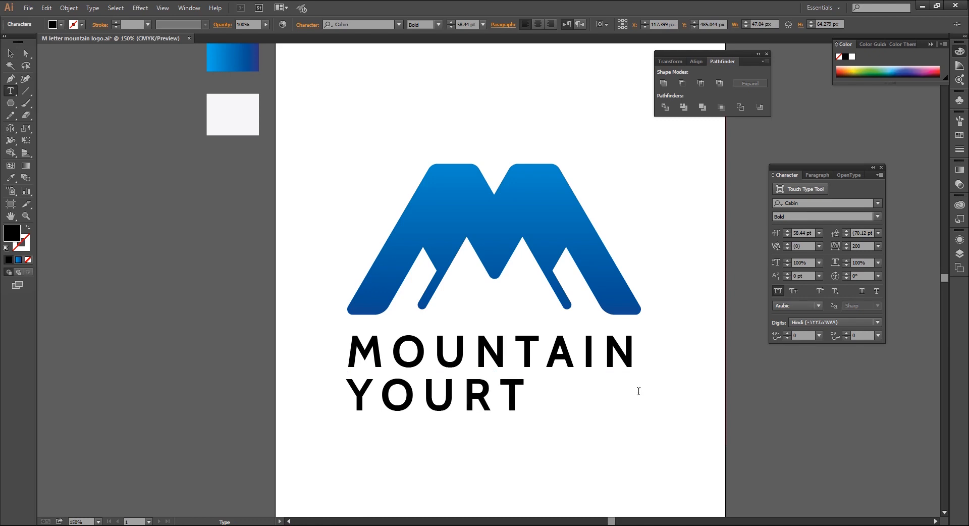
type("AGL")
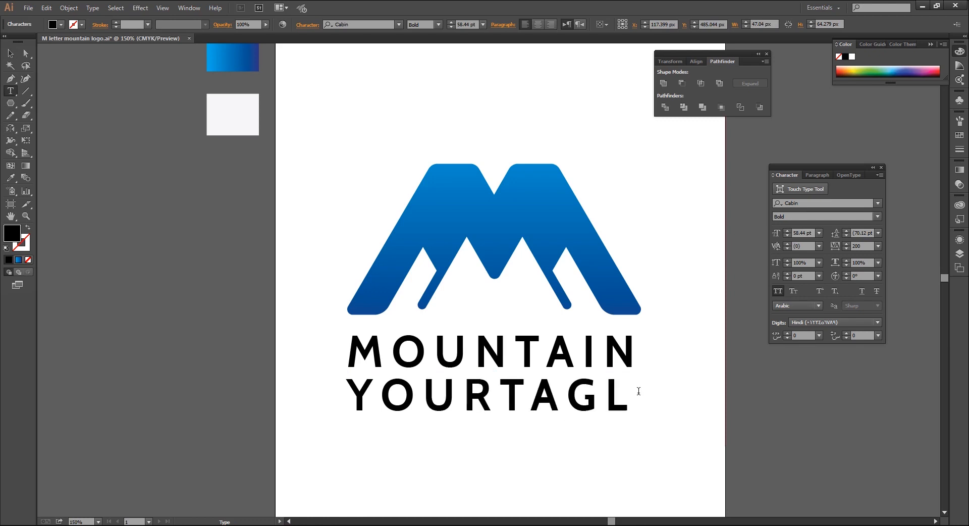
type("INE")
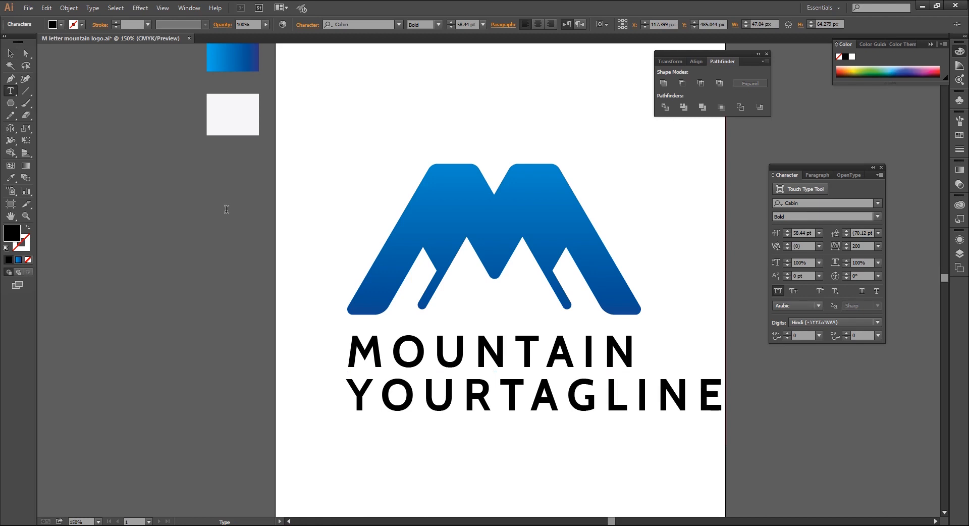
Step: Change the YOURTAGLINE text's font style to Regular and scale it down to about 32 pt
left_click(9, 53)
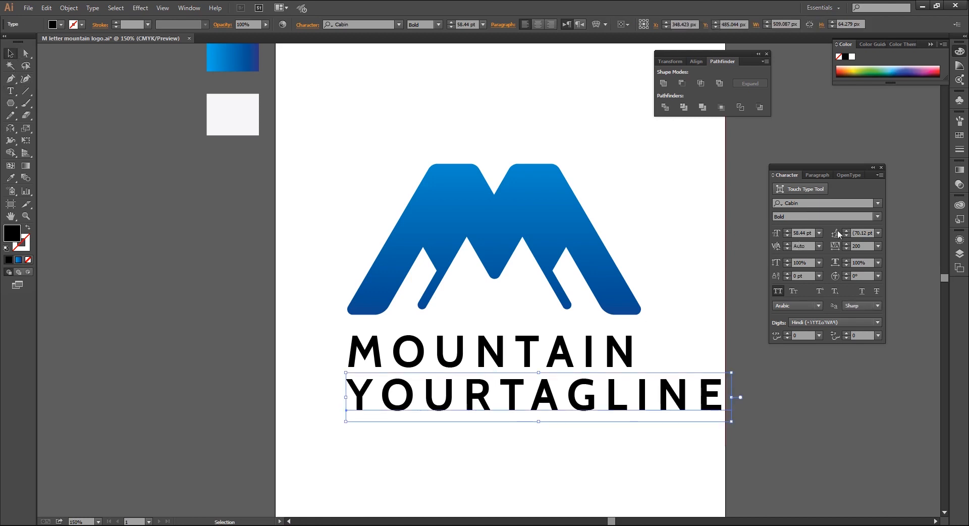
left_click(877, 217)
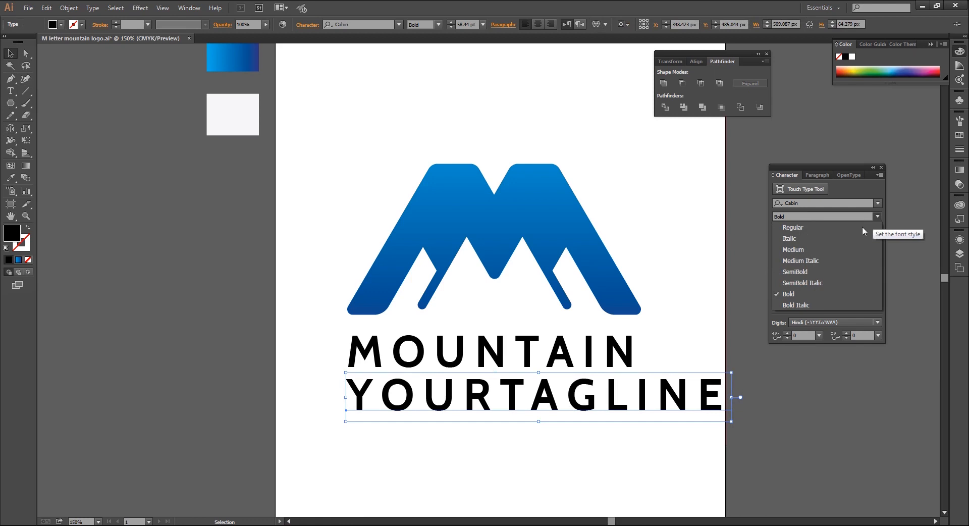
left_click(839, 232)
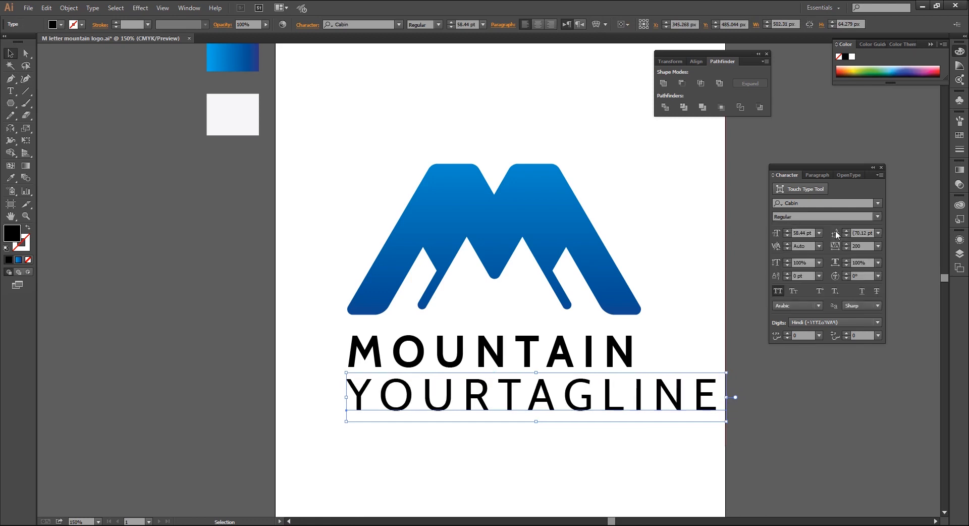
left_click_drag(726, 422, 696, 410)
mouse_move(617, 399)
left_mouse_down()
mouse_move(575, 394)
mouse_move(598, 405)
left_mouse_up()
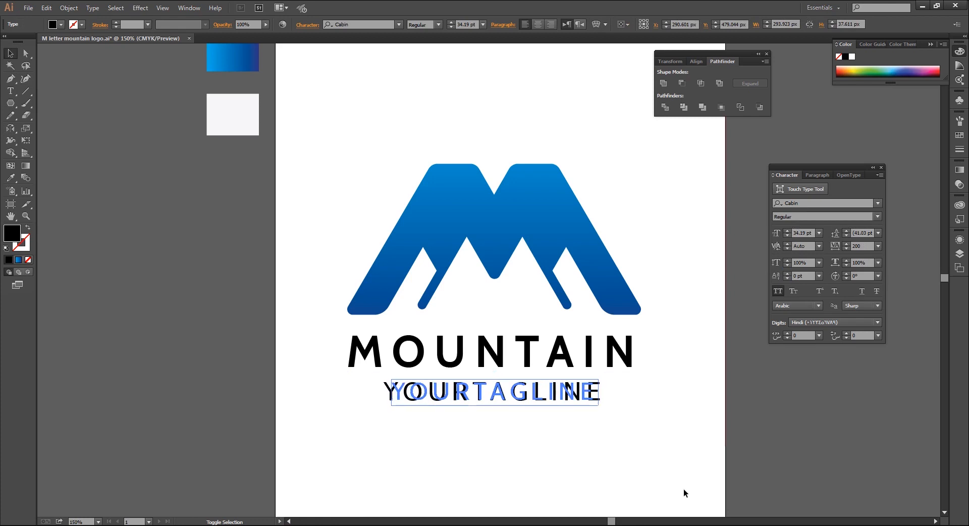
Step: Set the YOURTAGLINE text's tracking to 600 and scale it down to about 28 pt
left_click(878, 247)
left_click(862, 246)
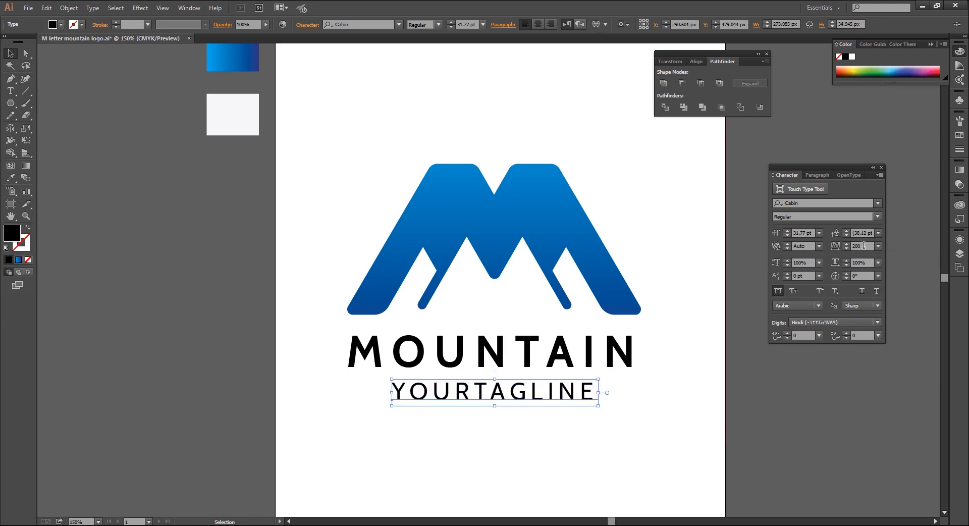
key("BackSpace")
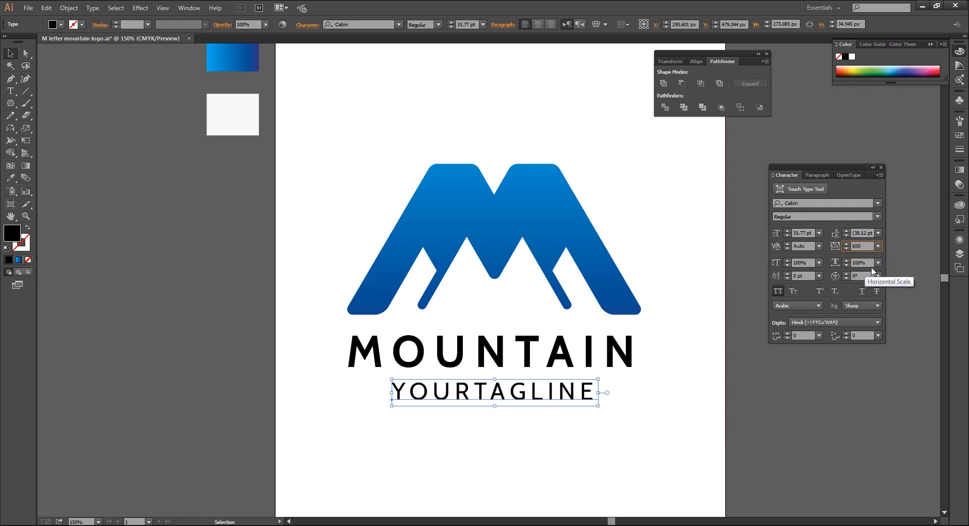
left_click(871, 267)
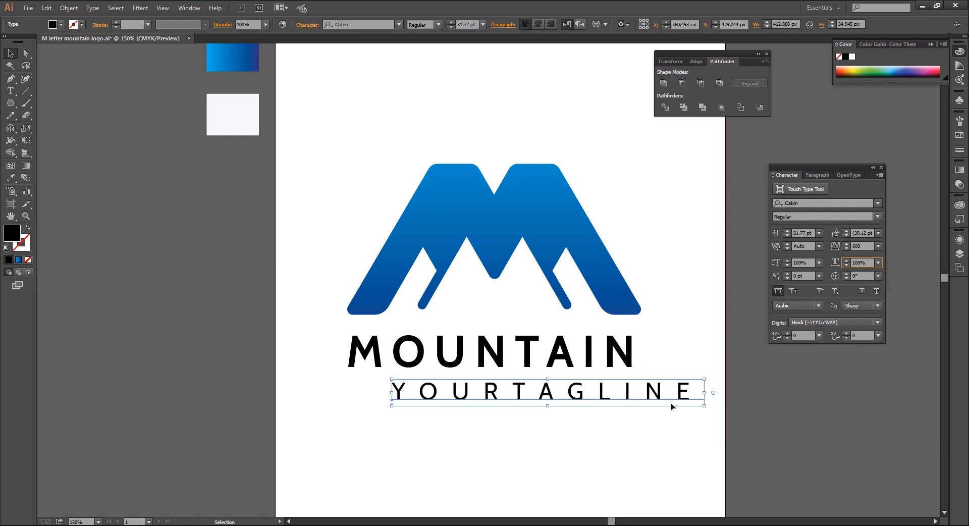
left_click_drag(705, 408, 686, 404)
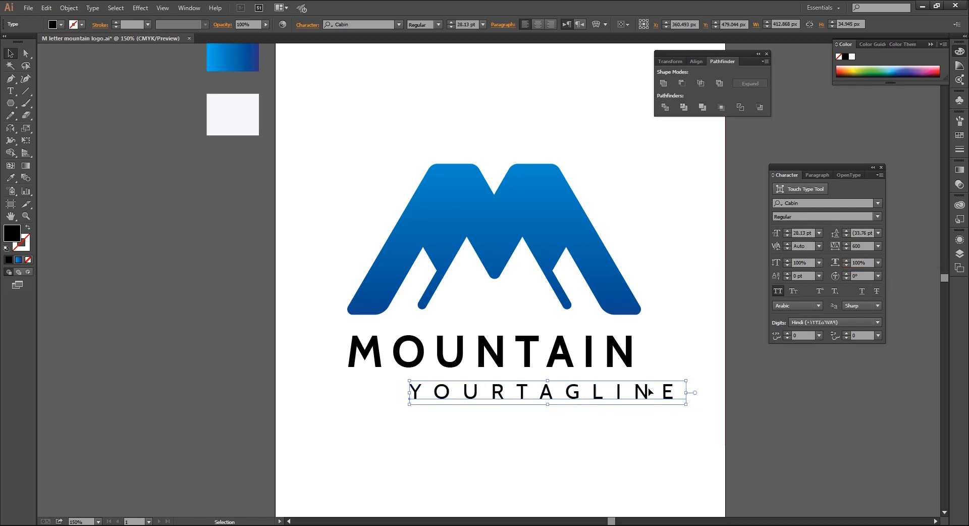
Step: Centre the YOURTAGLINE and MOUNTAIN texts horizontally on each other
left_click(619, 353, "shift")
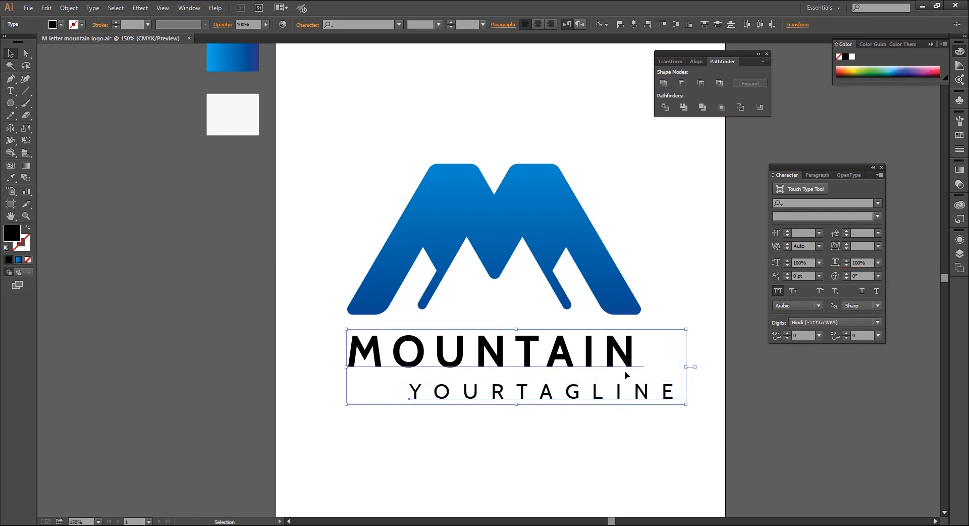
left_click(634, 25)
left_click(549, 421)
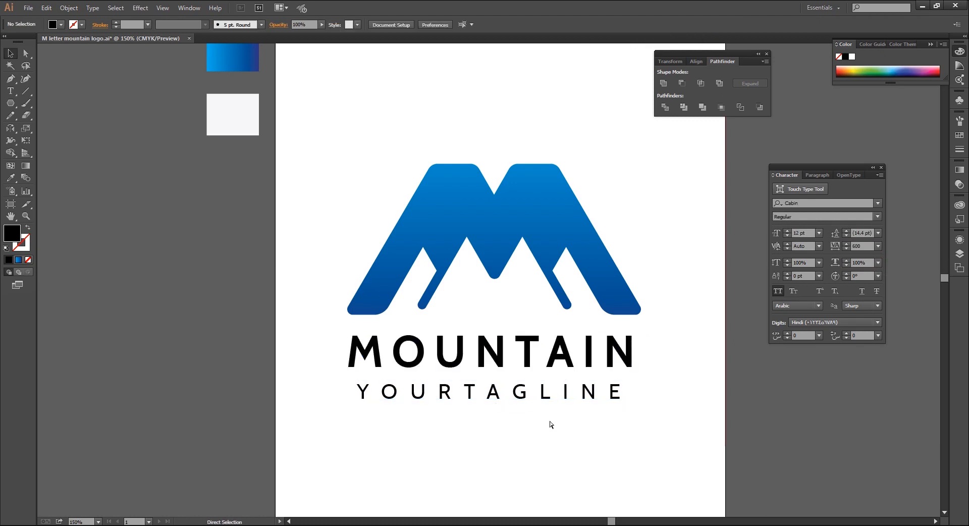
Step: Scale the YOURTAGLINE text down further about its centre and move it slightly up, closer to MOUNTAIN
key("ctrl+plus")
left_click(493, 422)
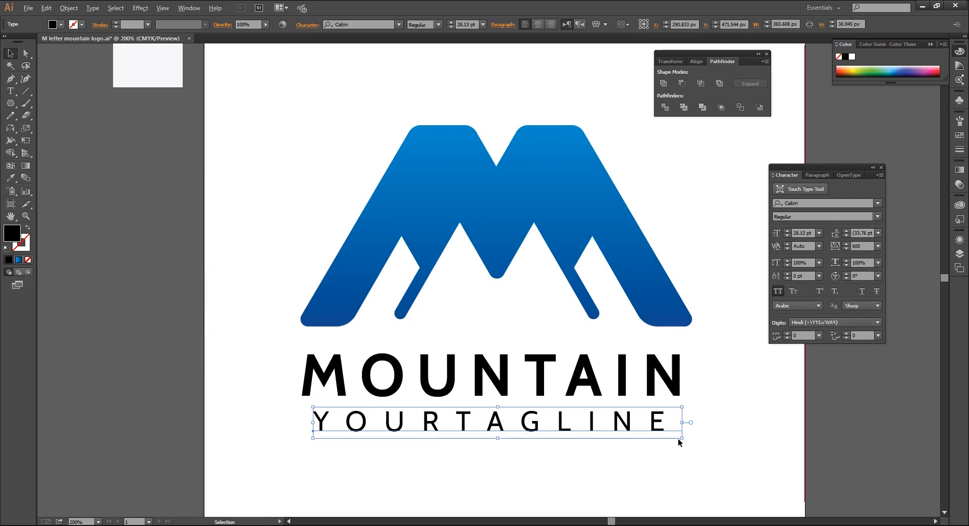
left_click_drag(682, 438, 652, 435)
left_click(594, 462)
left_click_drag(543, 422, 543, 415)
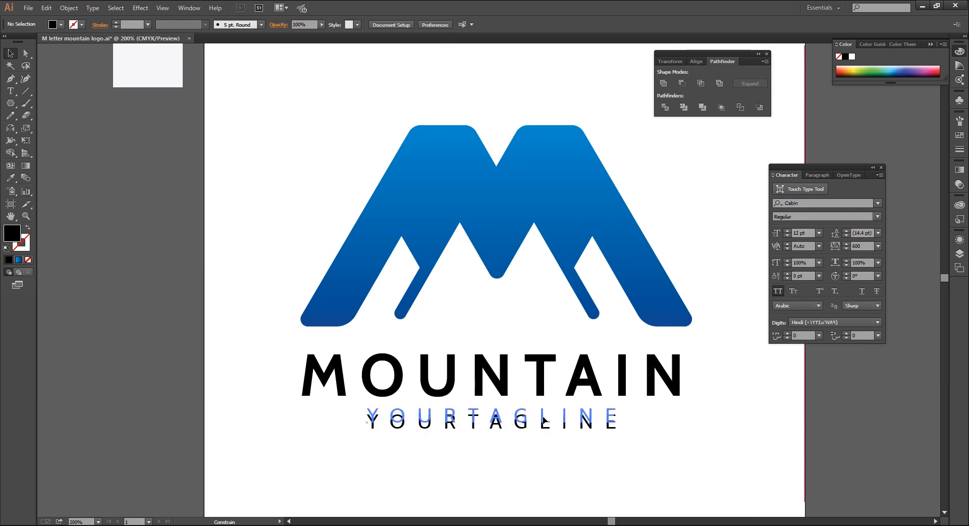
left_click(543, 449)
Step: Set the fill colour of the MOUNTAIN and YOURTAGLINE texts to hex 000000
key("ctrl+1")
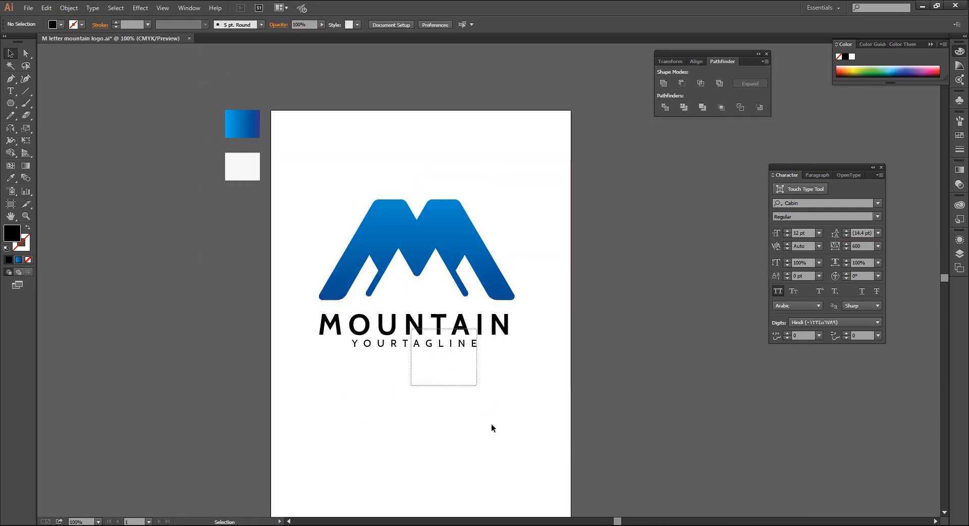
left_click_drag(535, 323, 262, 359)
double_click(13, 233)
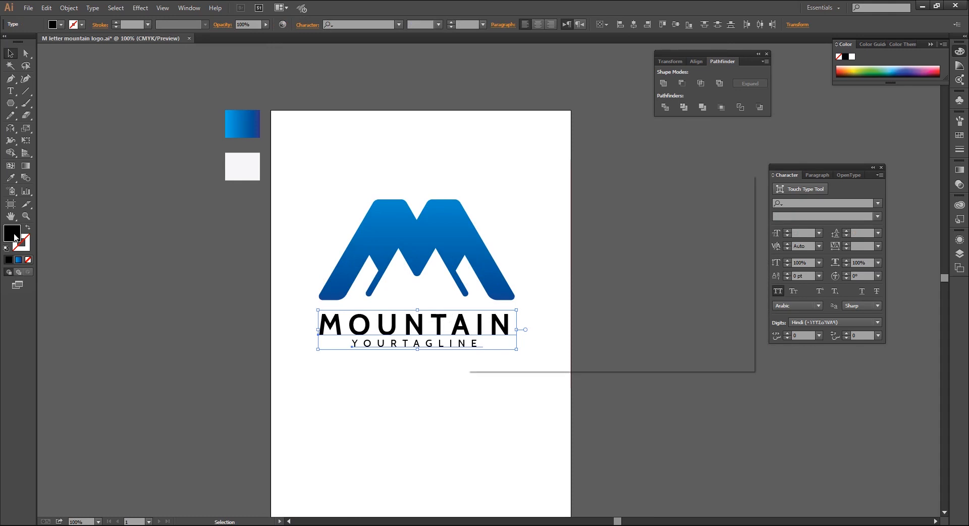
key("BackSpace")
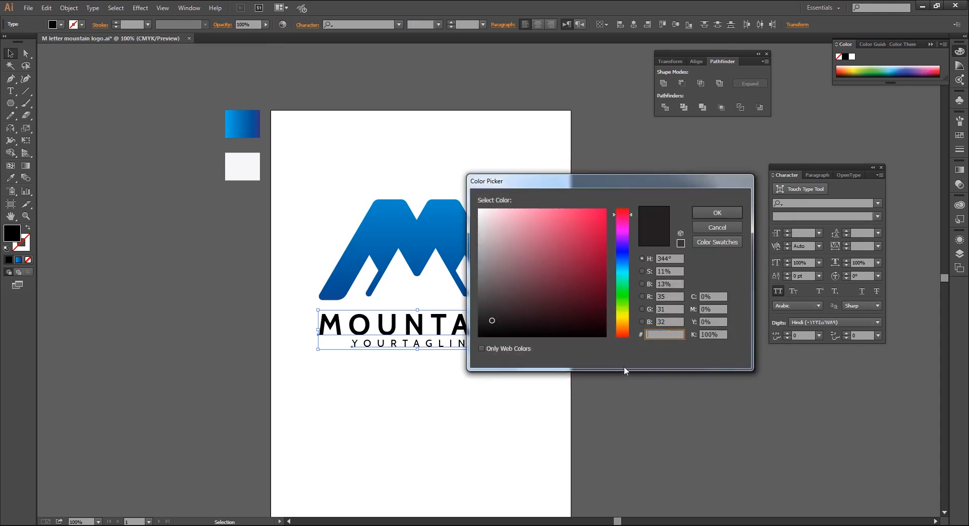
type("000000")
left_click(718, 212)
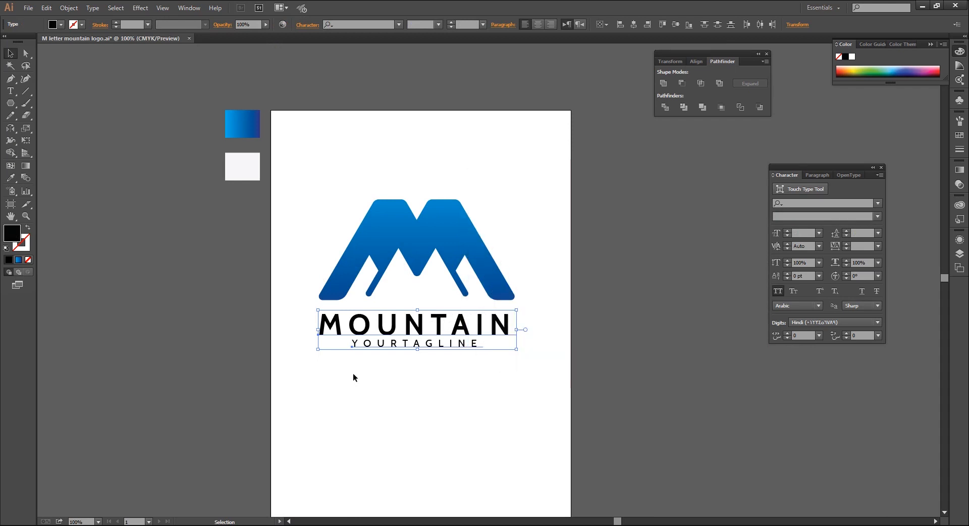
Step: Group the M shape with the MOUNTAIN and YOURTAGLINE texts
key("ctrl+minus")
left_click(414, 174)
left_click_drag(420, 171, 578, 321)
right_click(519, 240)
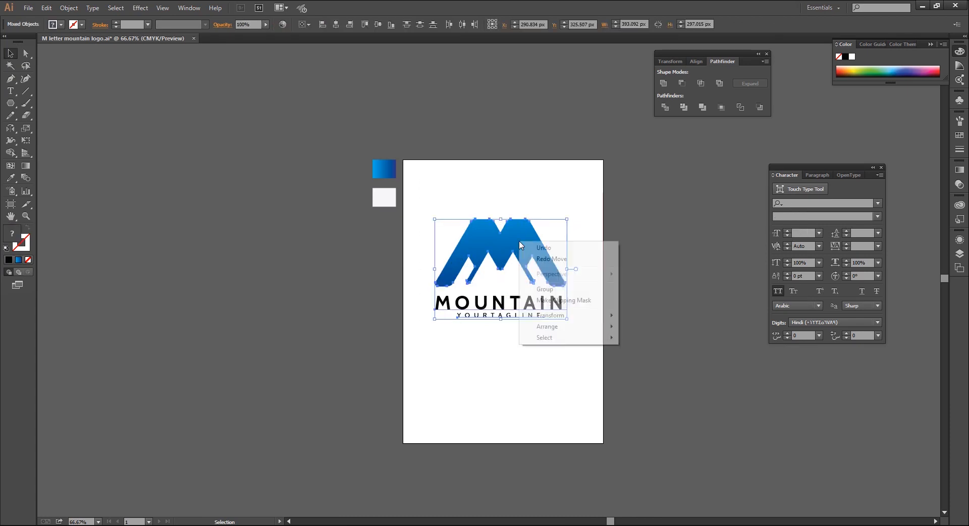
left_click(526, 385)
left_click(532, 396)
Step: Draw a 595.28 x 841.89 px rectangle covering the artboard and give it the off-white swatch square's fill with the Eyedropper
left_click_drag(463, 385, 387, 390)
left_click_drag(10, 103, 39, 104)
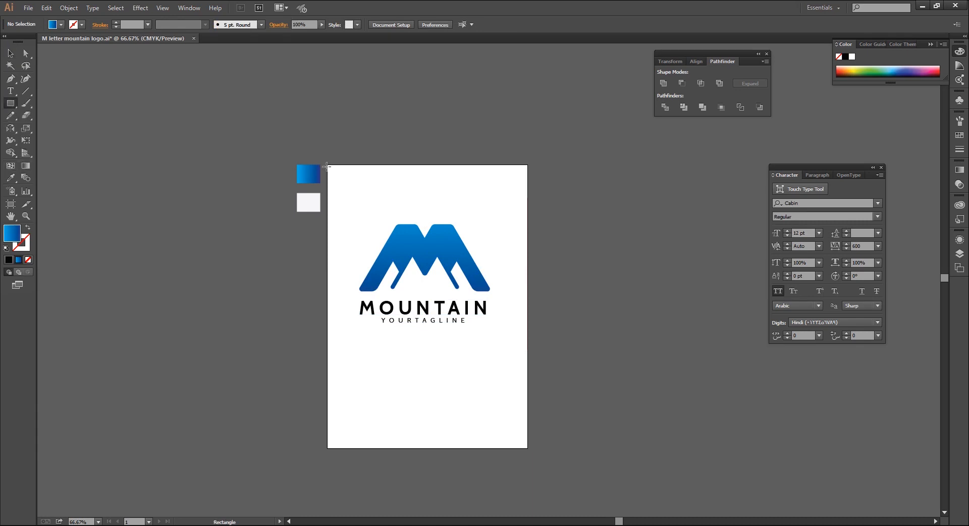
left_click_drag(328, 164, 528, 449)
left_click(11, 177)
left_click(317, 201)
Step: Send the off-white background rectangle to the back, behind the logo
left_click(11, 53)
right_click(401, 313)
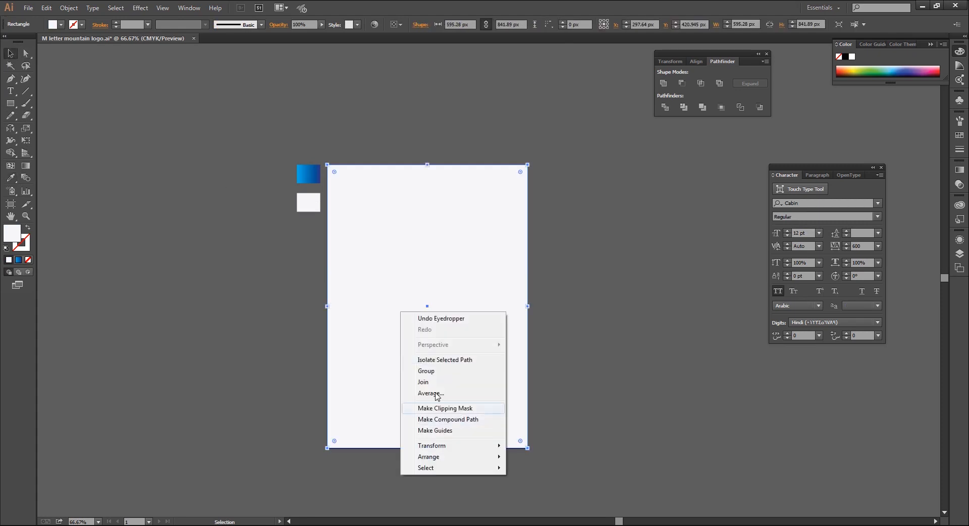
mouse_move(431, 457)
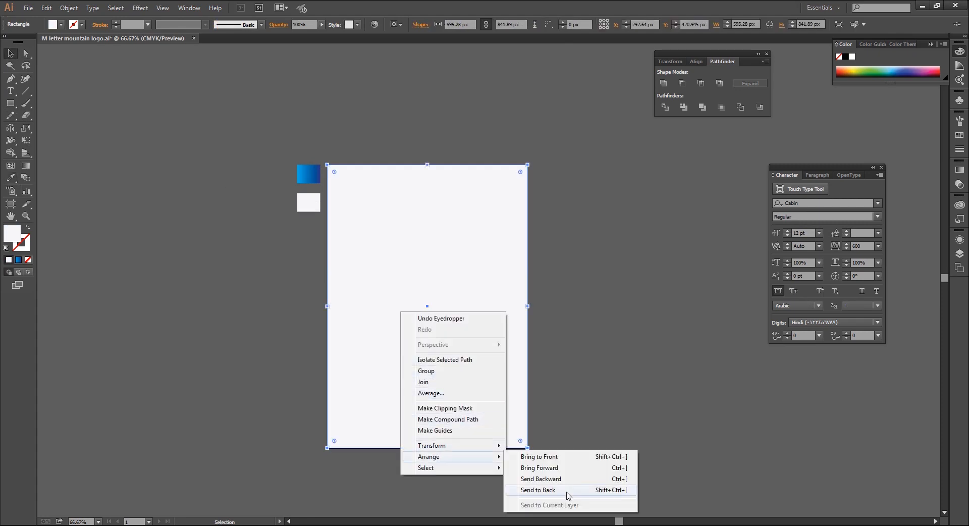
left_click(539, 490)
Step: Centre the logo group horizontally and vertically on the background rectangle and clear the selection
left_click(455, 244)
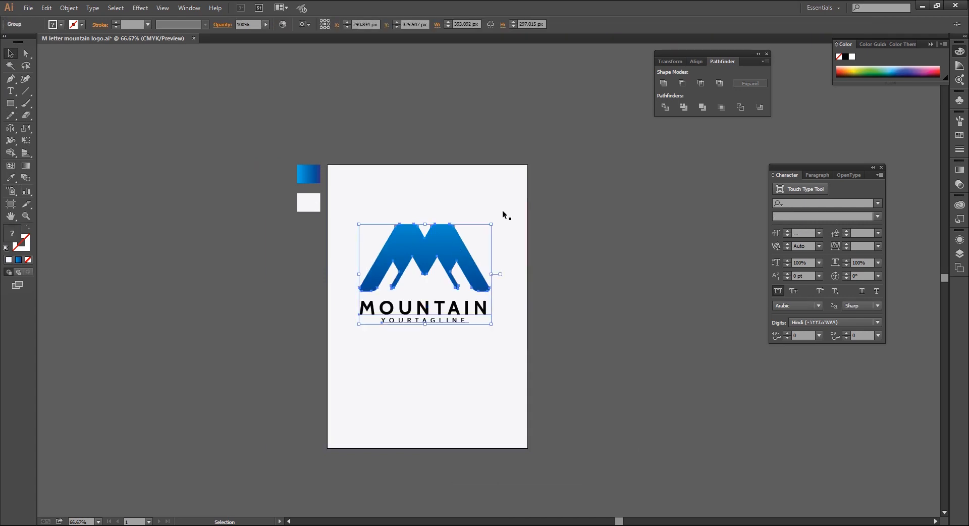
left_click(502, 209, "shift")
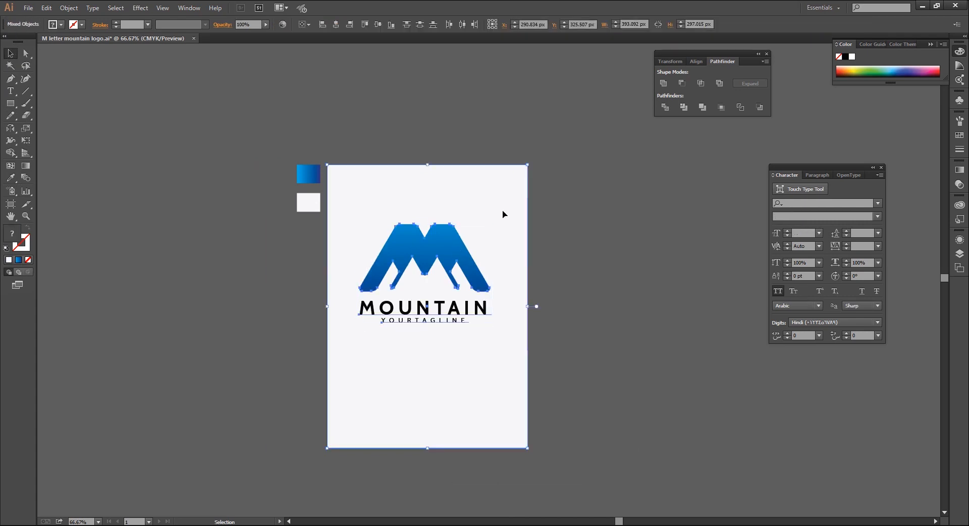
left_click(336, 25)
left_click(377, 25)
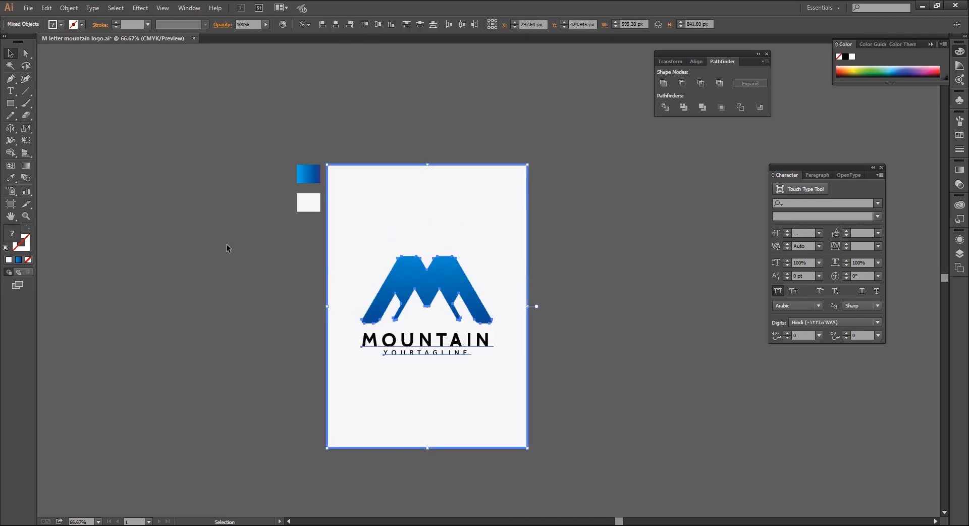
left_click(226, 244)
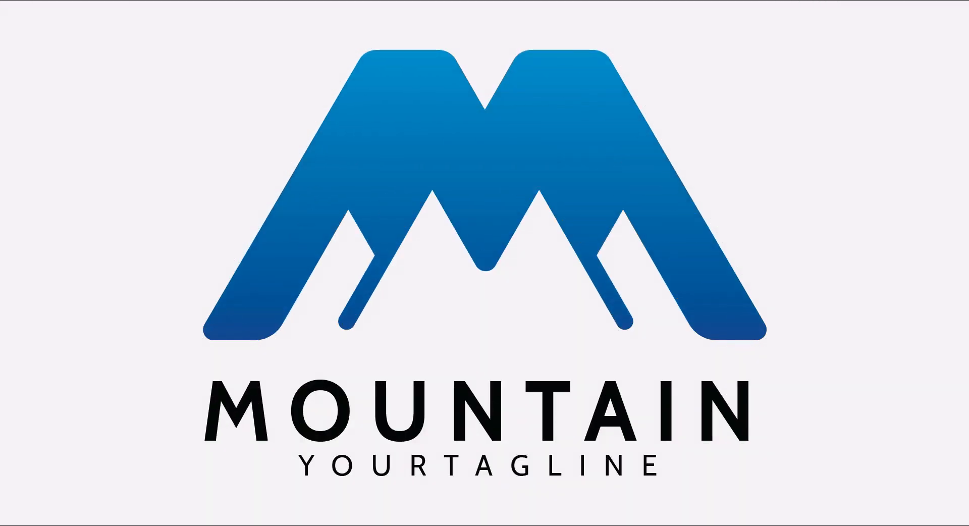